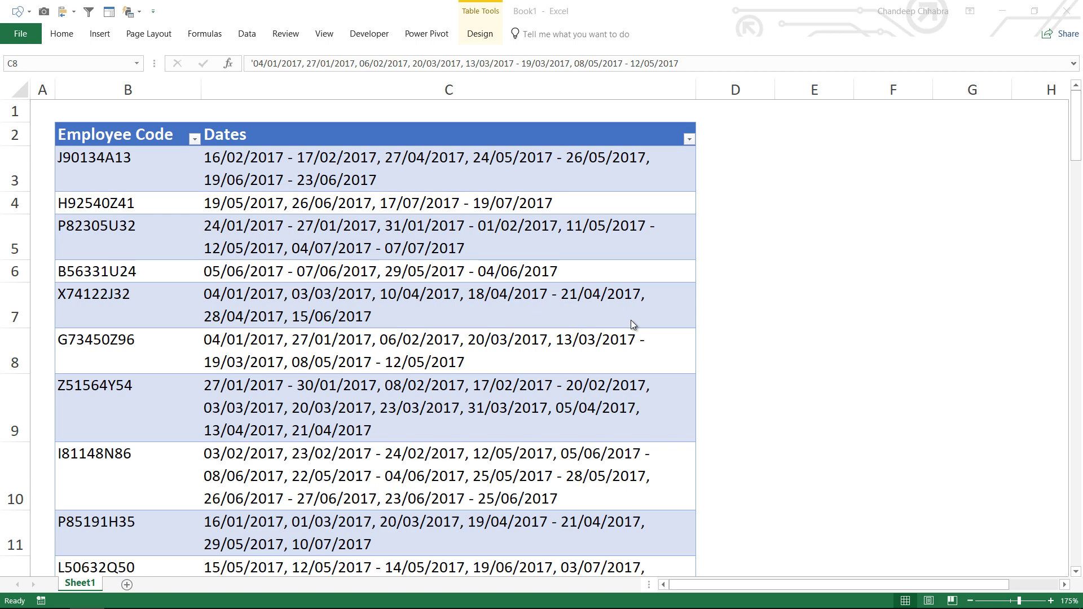
# Review the employee codes and leave dates, then load the leave table into Power Query.
pyautogui.click(117, 158)
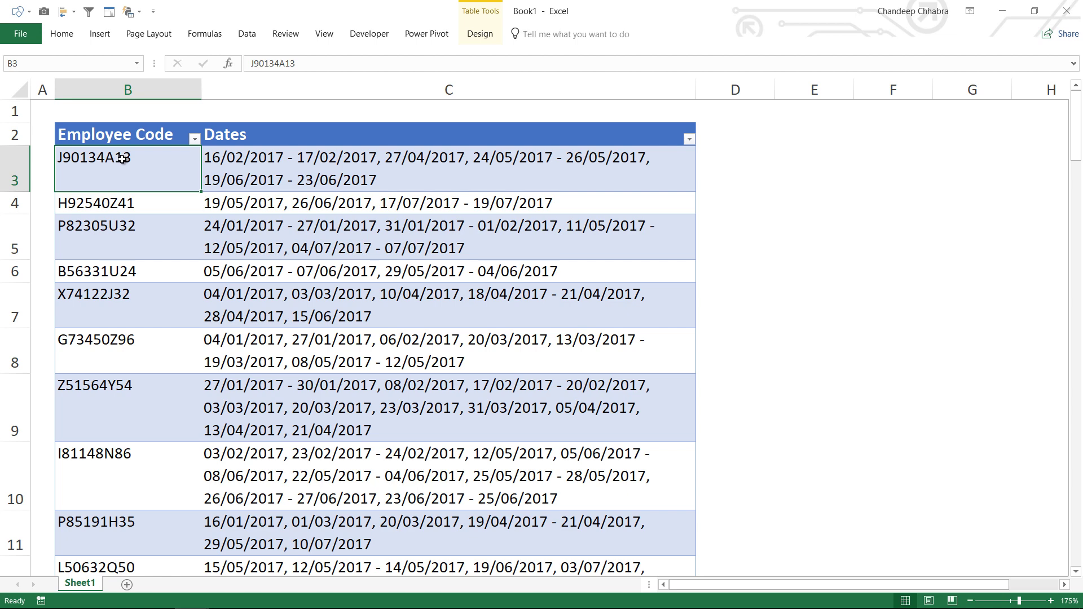
pyautogui.click(272, 166)
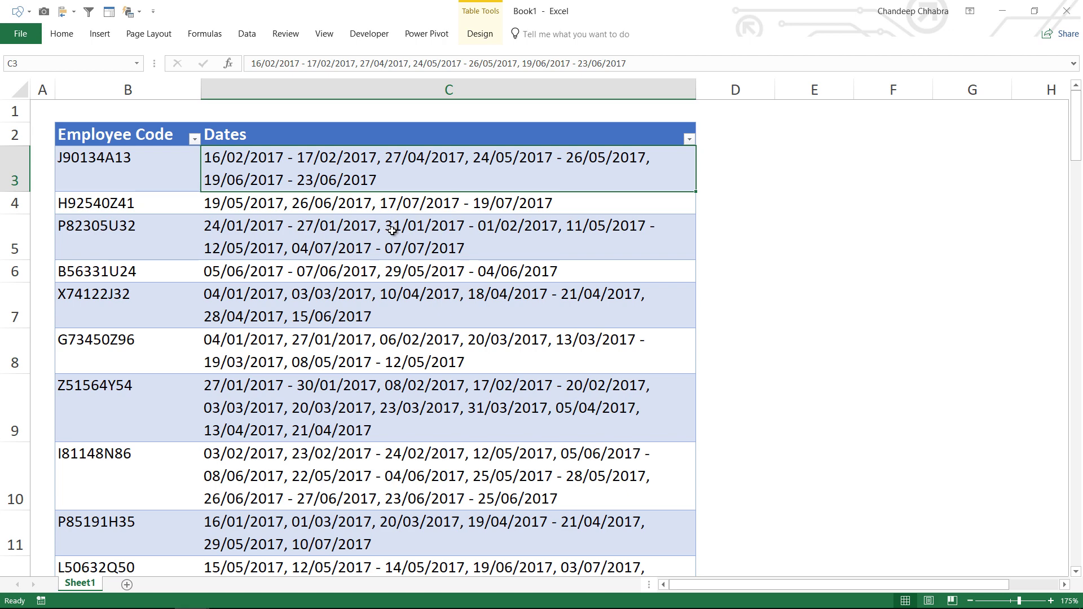
pyautogui.click(337, 237)
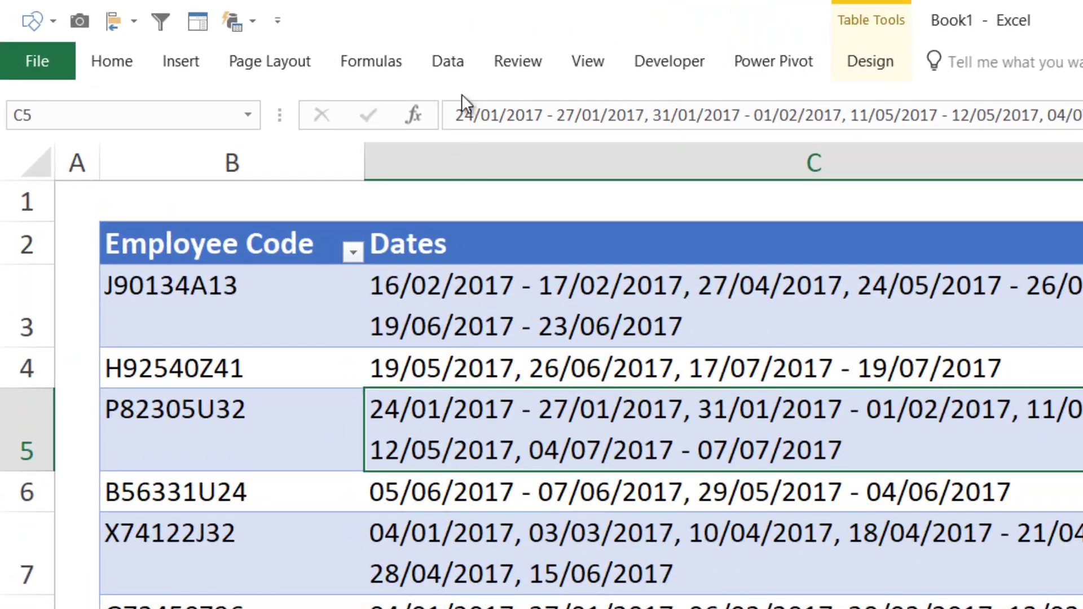
pyautogui.click(454, 65)
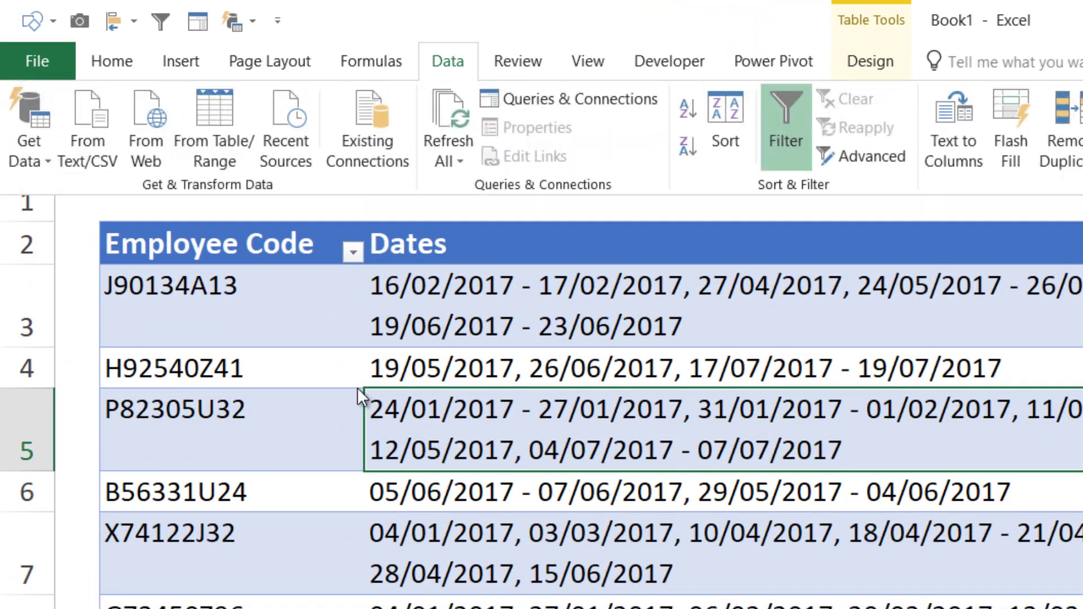
pyautogui.click(228, 144)
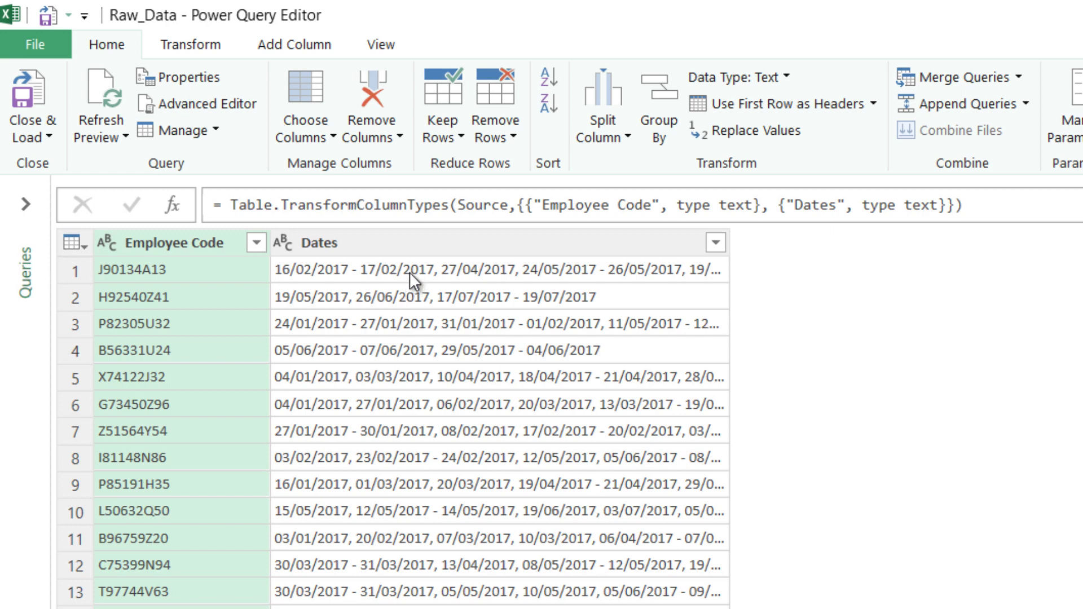
# Split the Dates column by comma into rows.
pyautogui.click(431, 242)
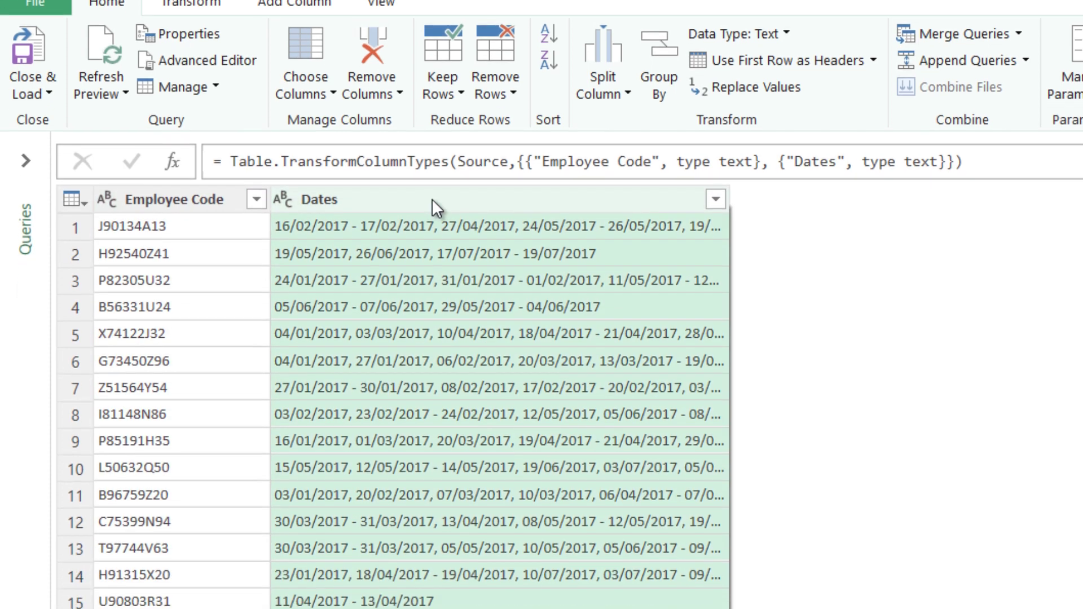
pyautogui.rightClick(432, 242)
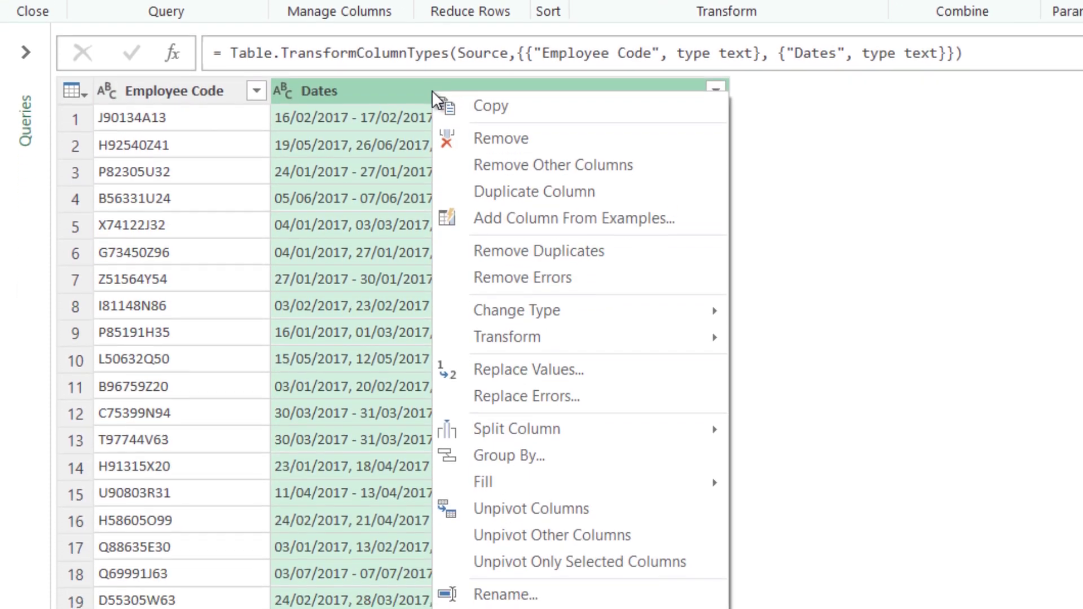
pyautogui.moveTo(517, 368)
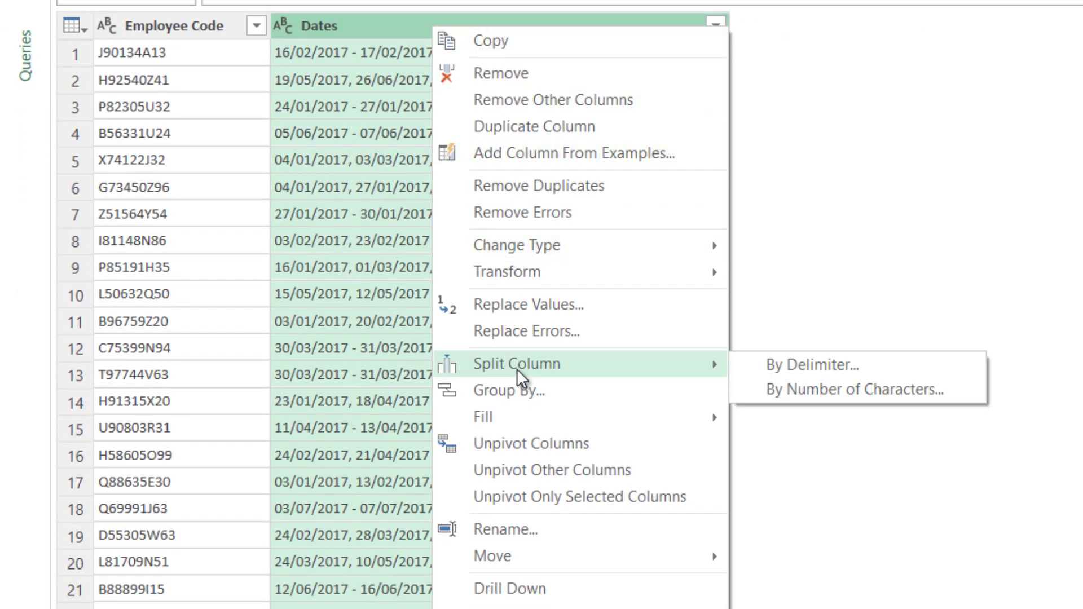
pyautogui.click(871, 370)
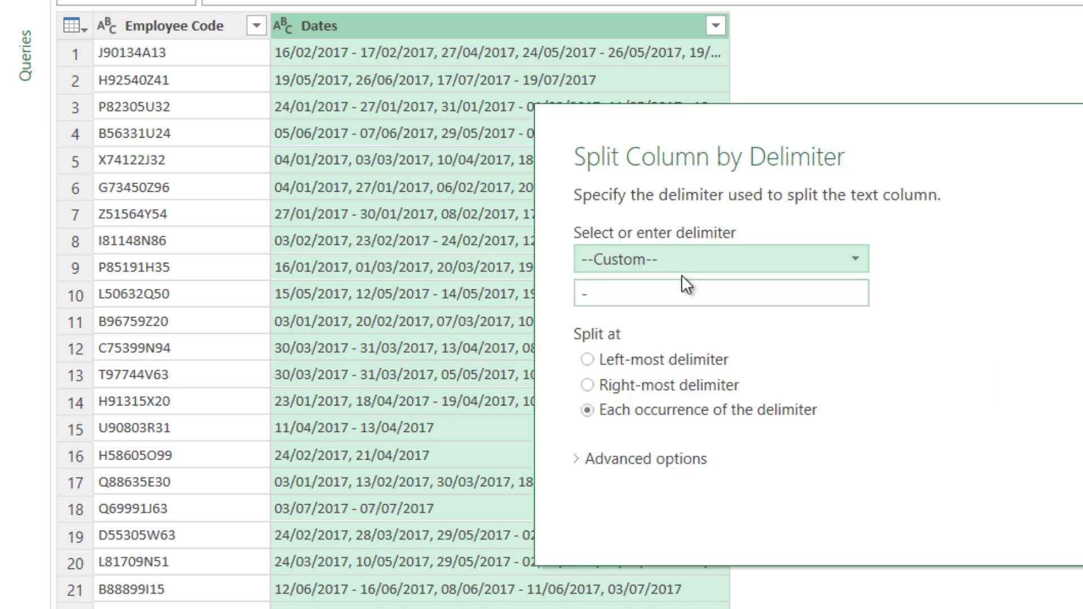
pyautogui.click(671, 258)
pyautogui.click(657, 307)
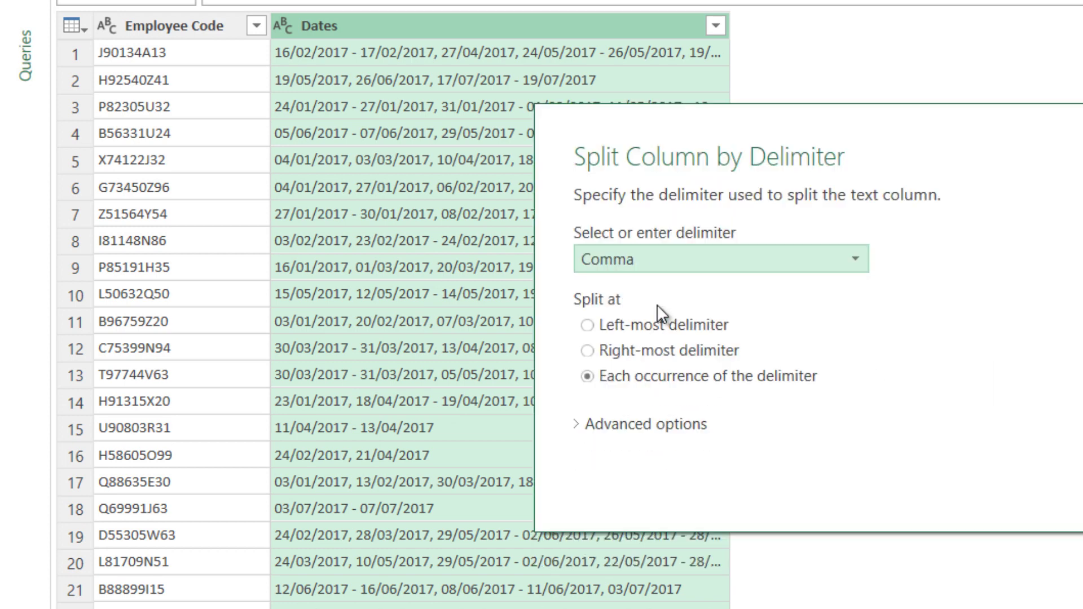
pyautogui.click(635, 429)
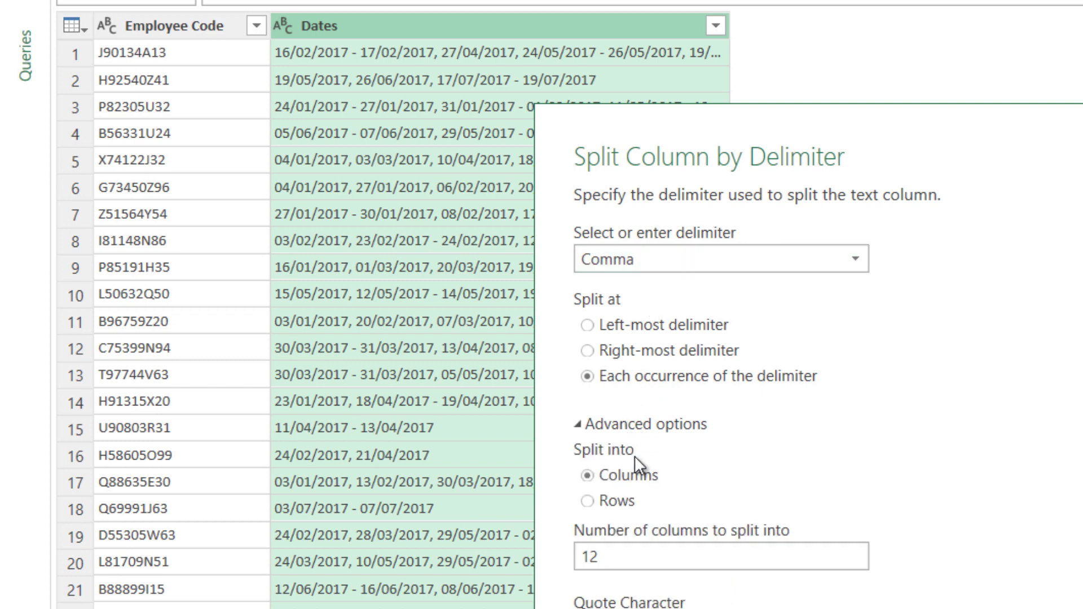
pyautogui.click(618, 500)
pyautogui.moveTo(834, 152); pyautogui.dragTo(968, 120)
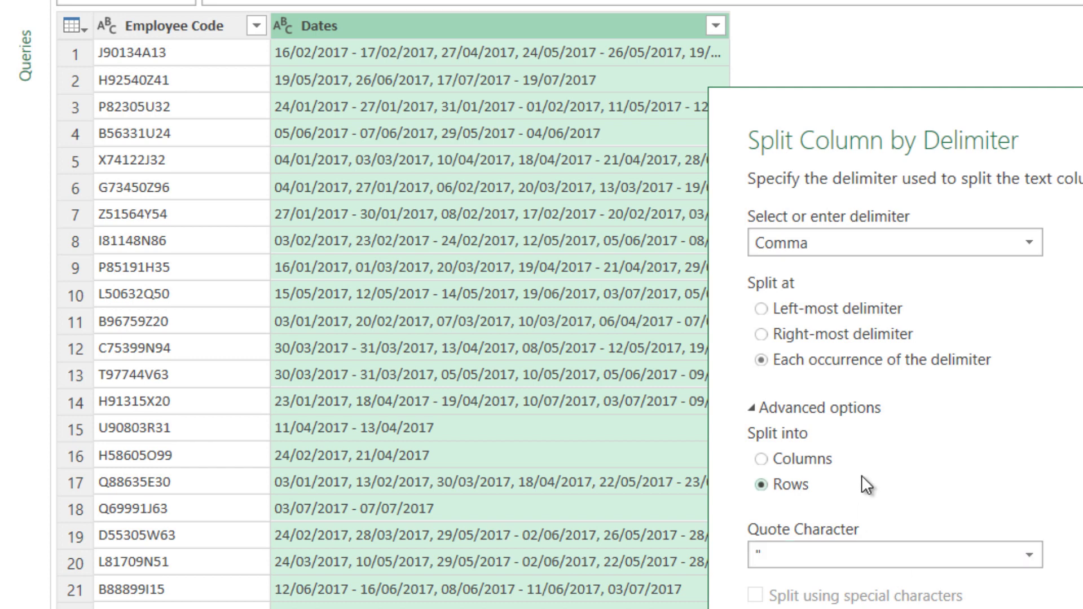
pyautogui.press('Return')
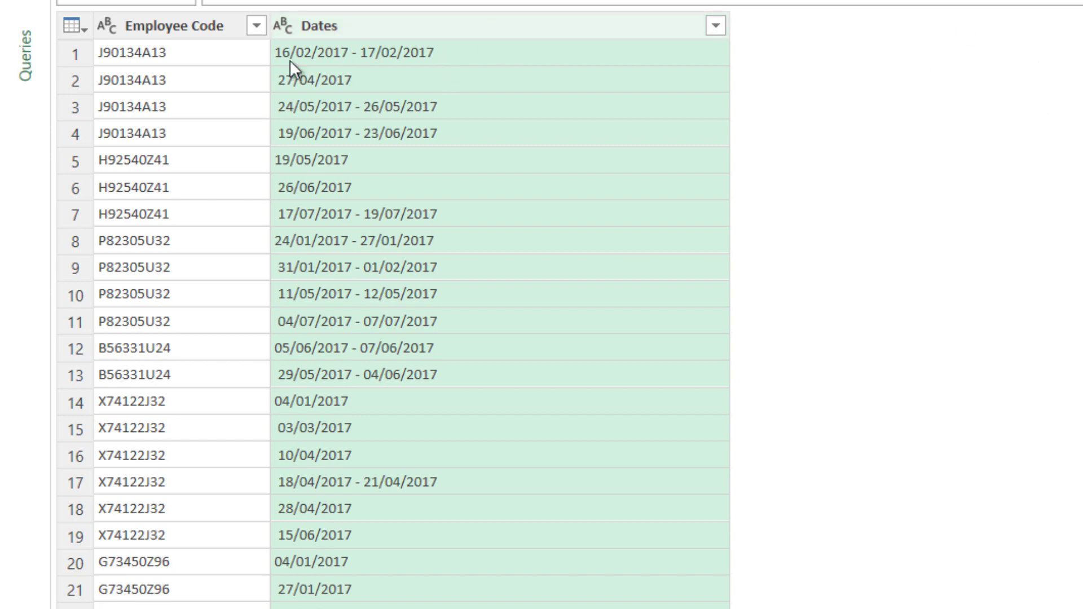
# Split the Dates column on a custom '-' delimiter into Dates.1 and Dates.2.
pyautogui.rightClick(427, 24)
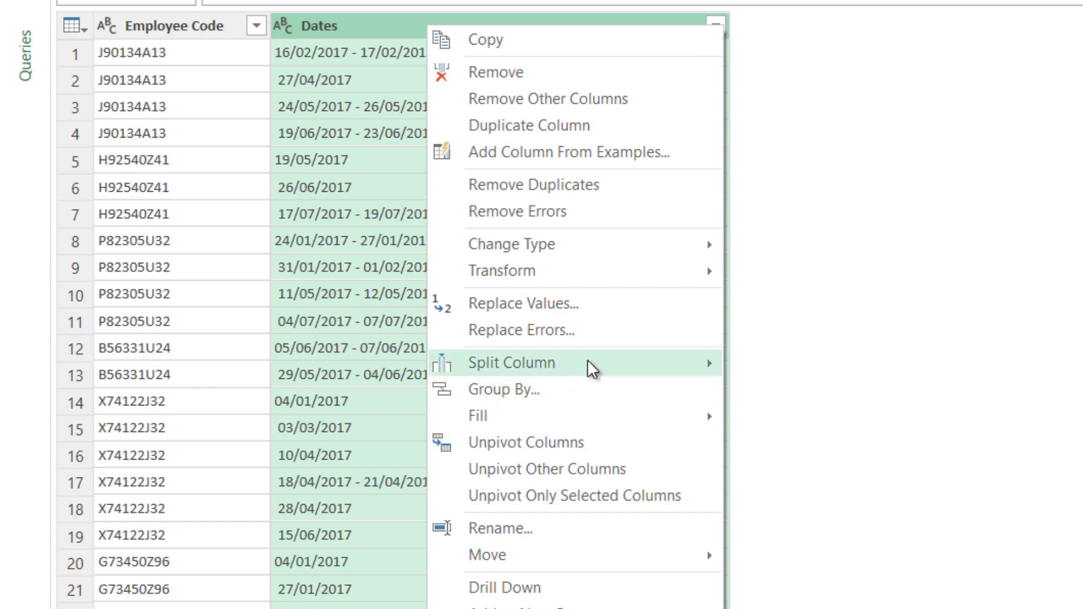
pyautogui.moveTo(587, 361)
pyautogui.click(825, 366)
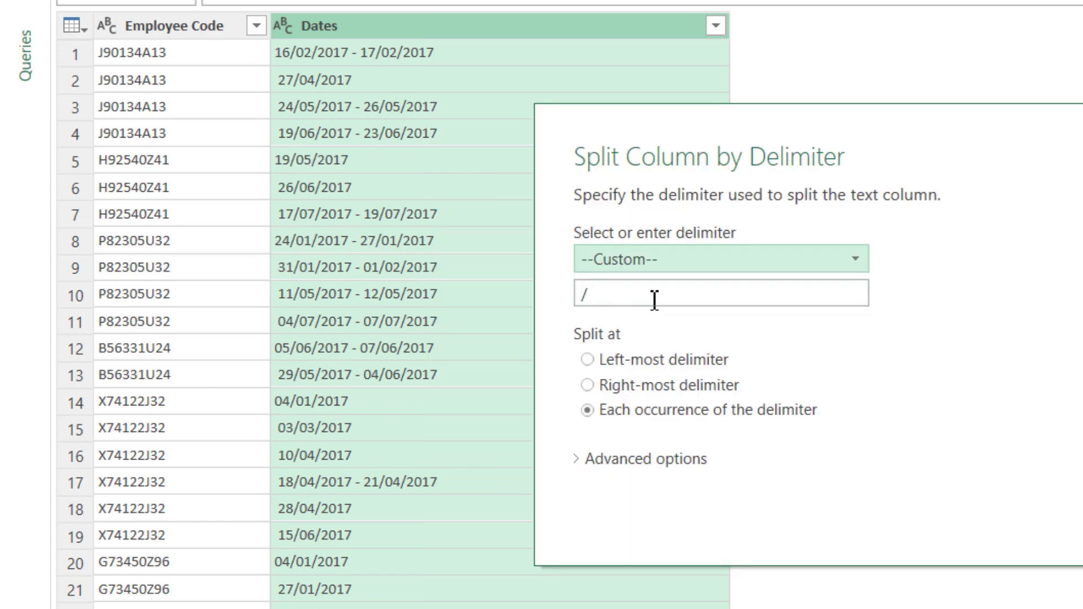
pyautogui.click(653, 295)
pyautogui.press('BackSpace')
pyautogui.write('-')
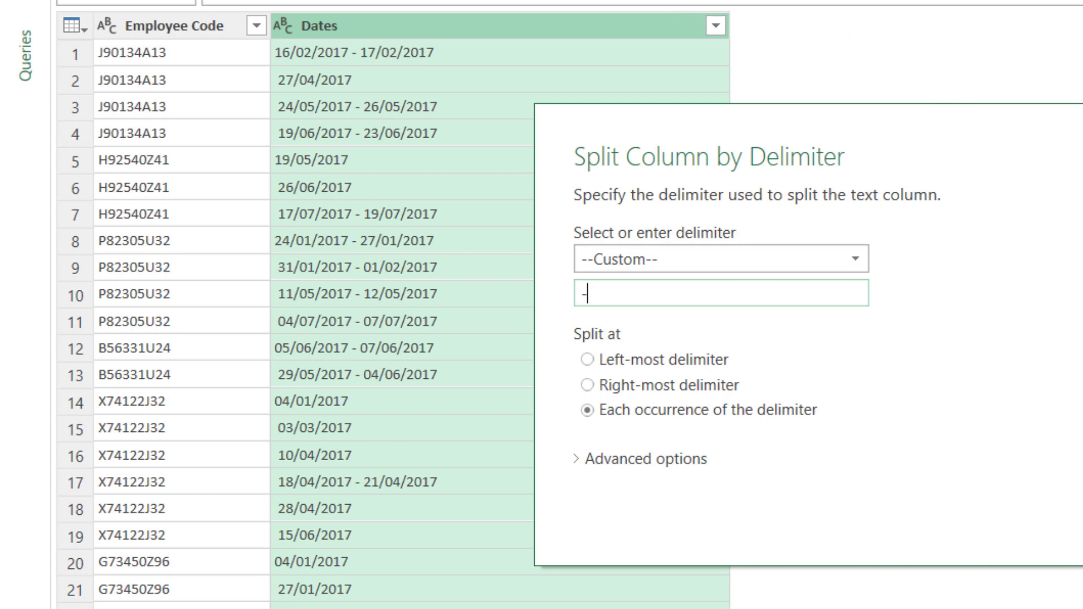
pyautogui.press('Return')
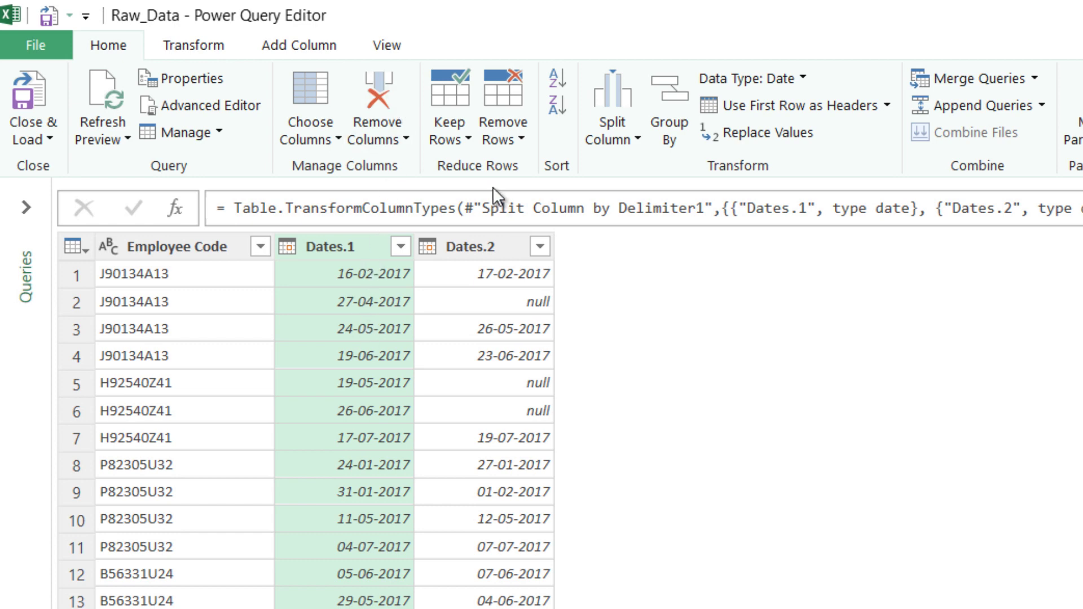
# Start a Custom column formula testing whether [Dates.2] is not null.
pyautogui.click(322, 44)
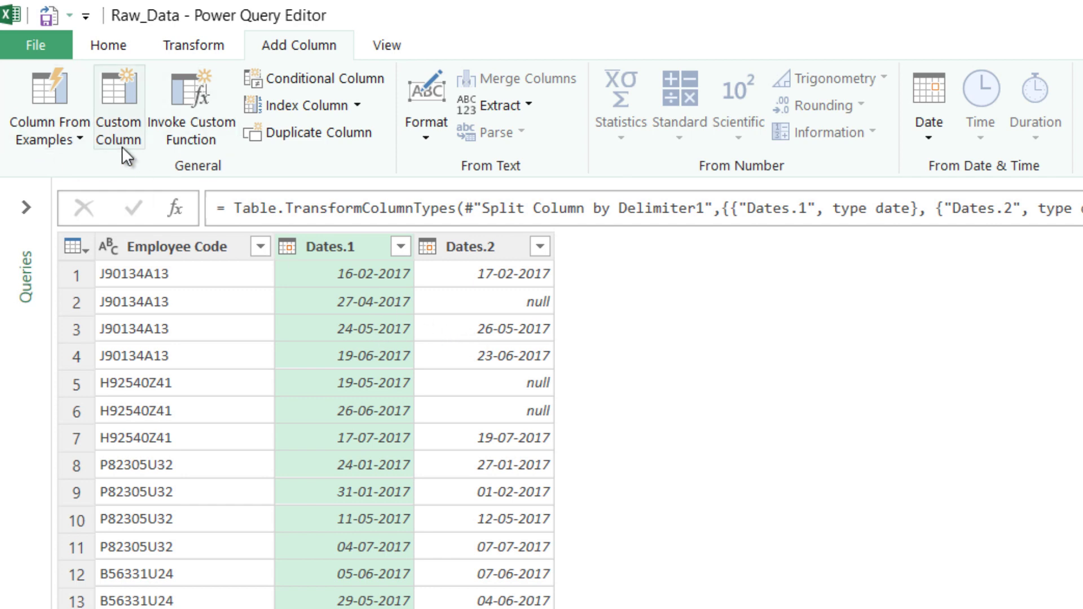
pyautogui.click(119, 95)
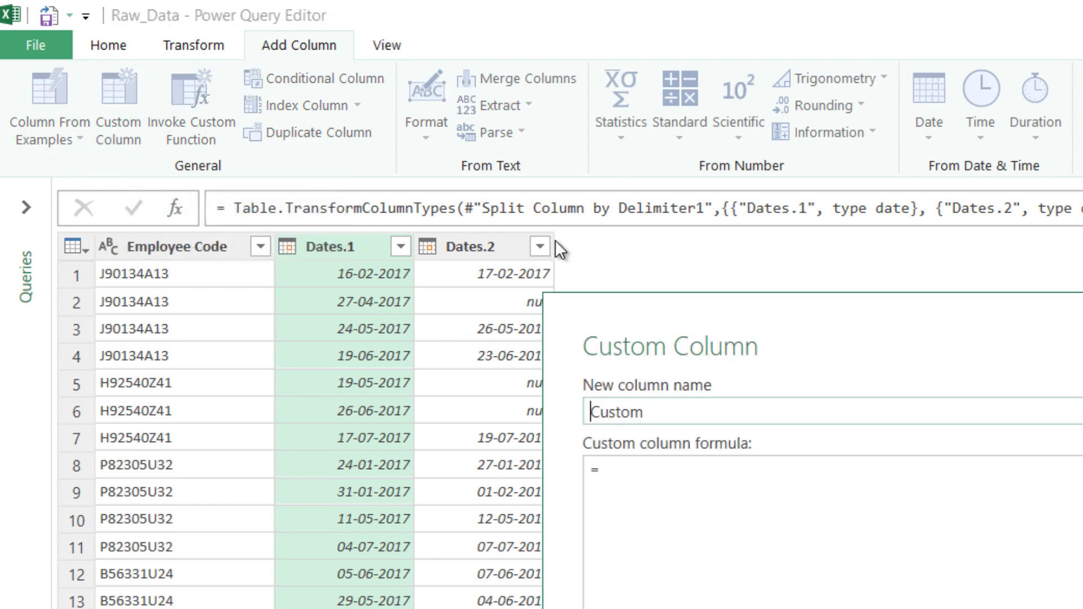
pyautogui.write('if')
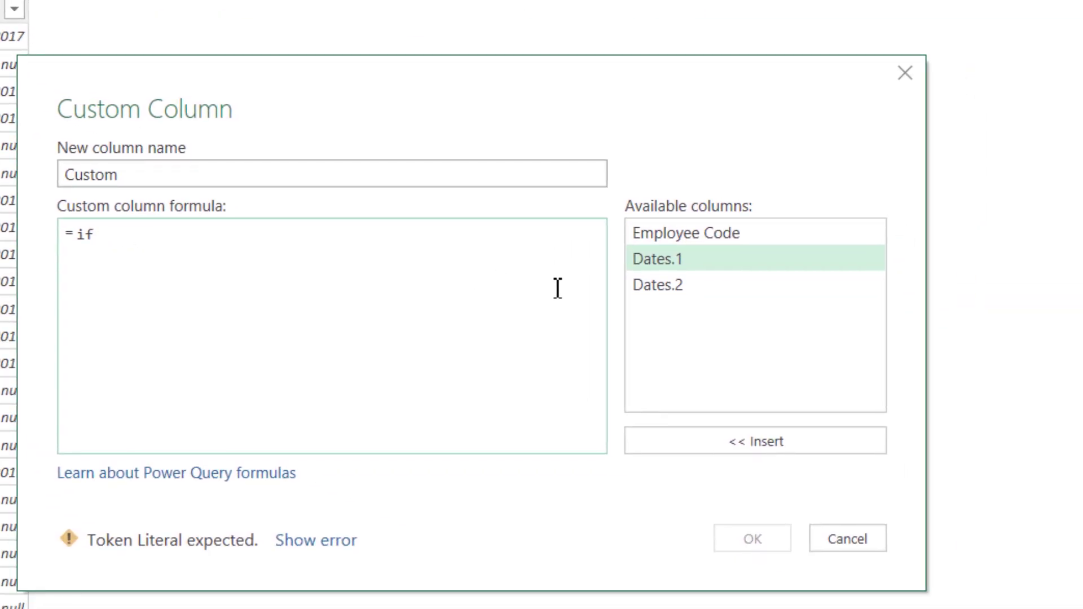
pyautogui.doubleClick(683, 283)
pyautogui.write('<>')
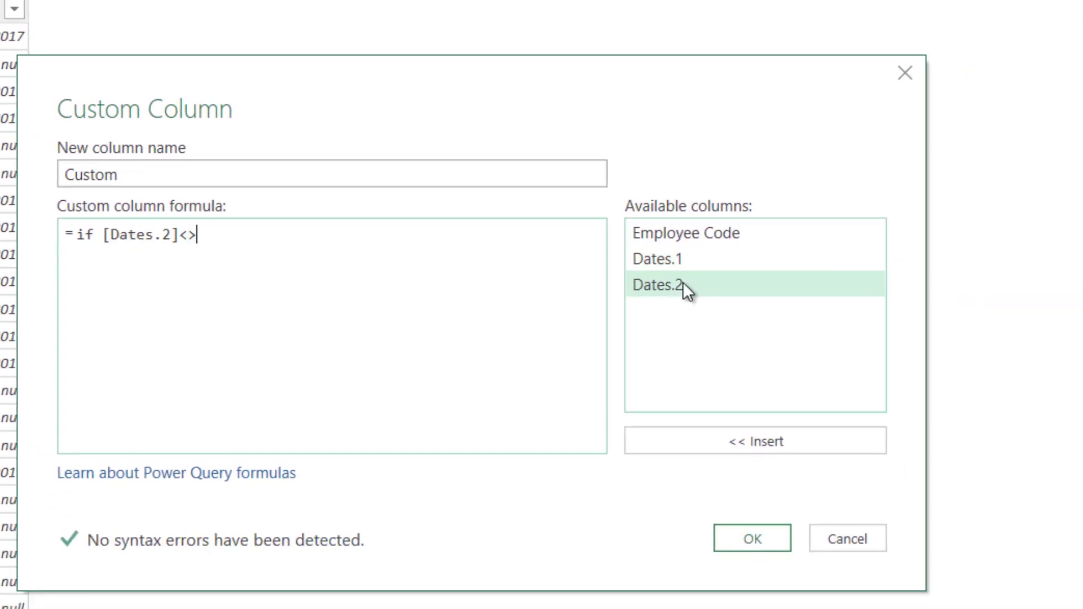
pyautogui.write('null then')
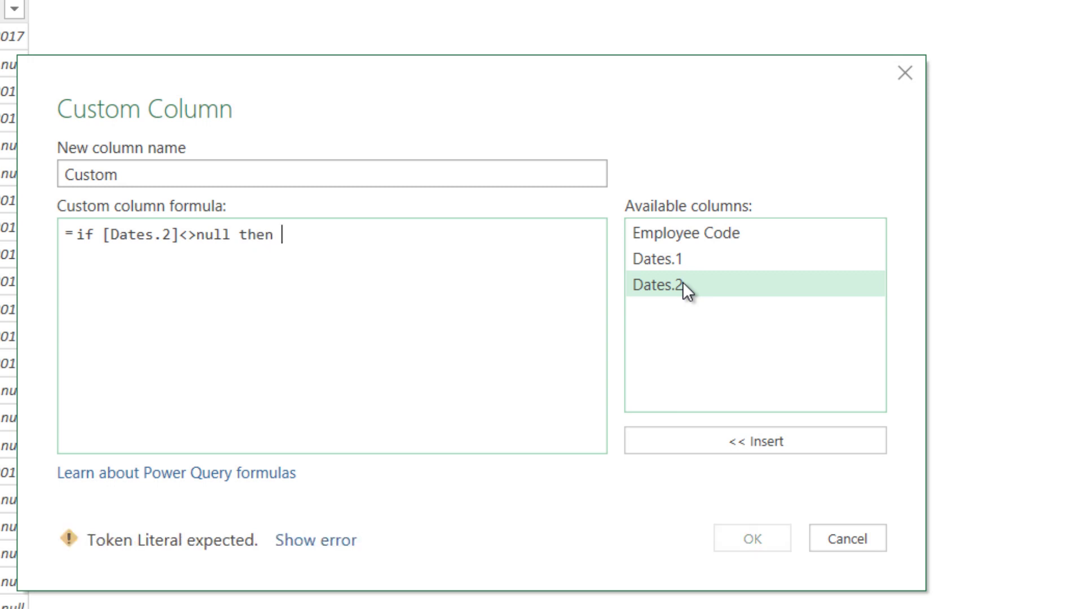
pyautogui.write(' {')
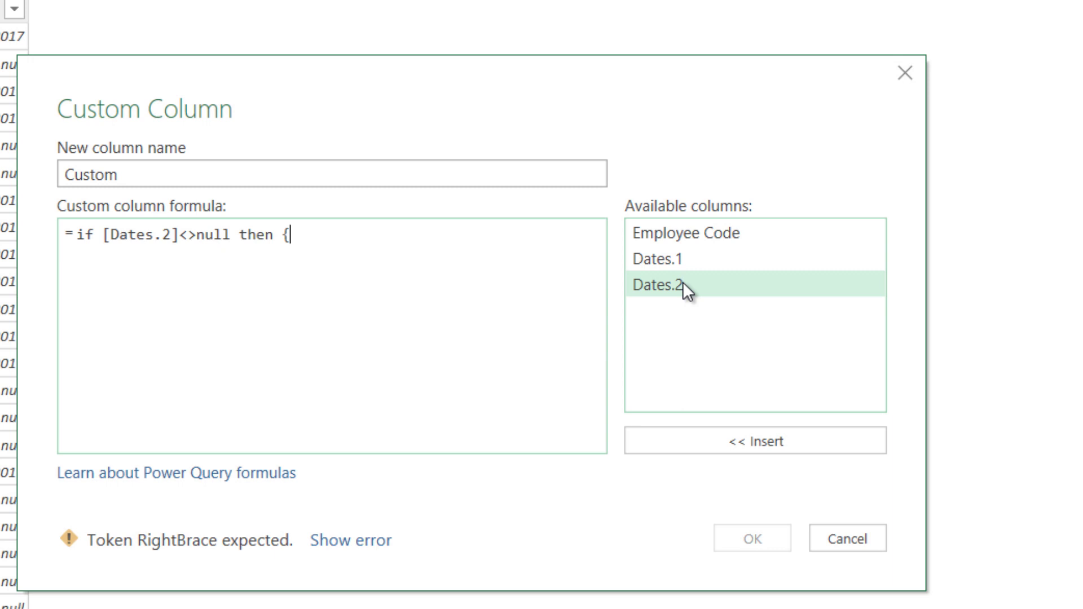
pyautogui.write('N')
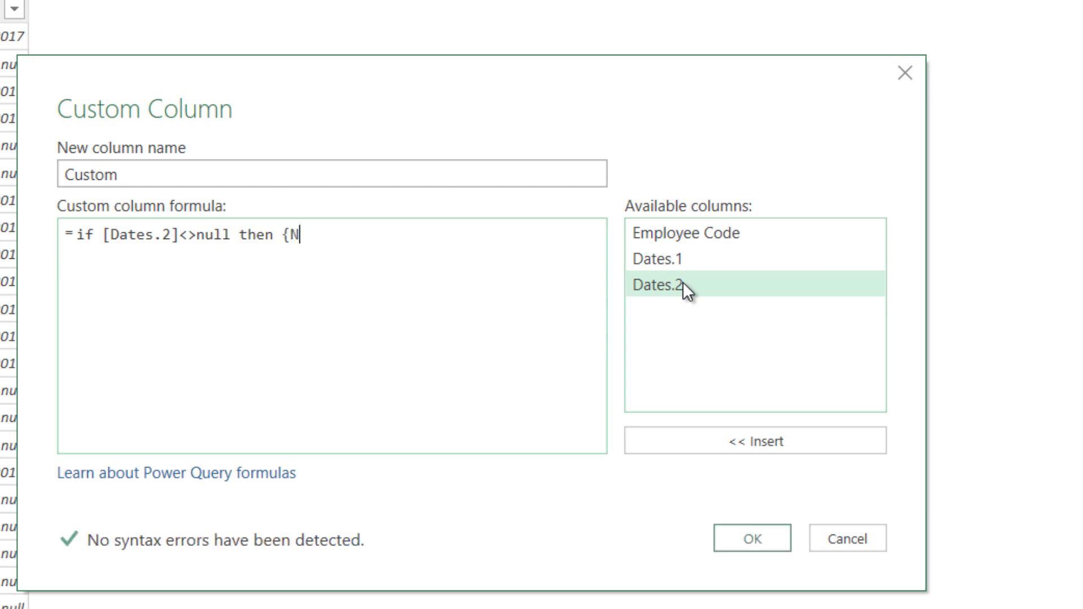
pyautogui.write('Umb')
pyautogui.press('BackSpace')
pyautogui.press('BackSpace')
pyautogui.press('BackSpace')
pyautogui.write('umb')
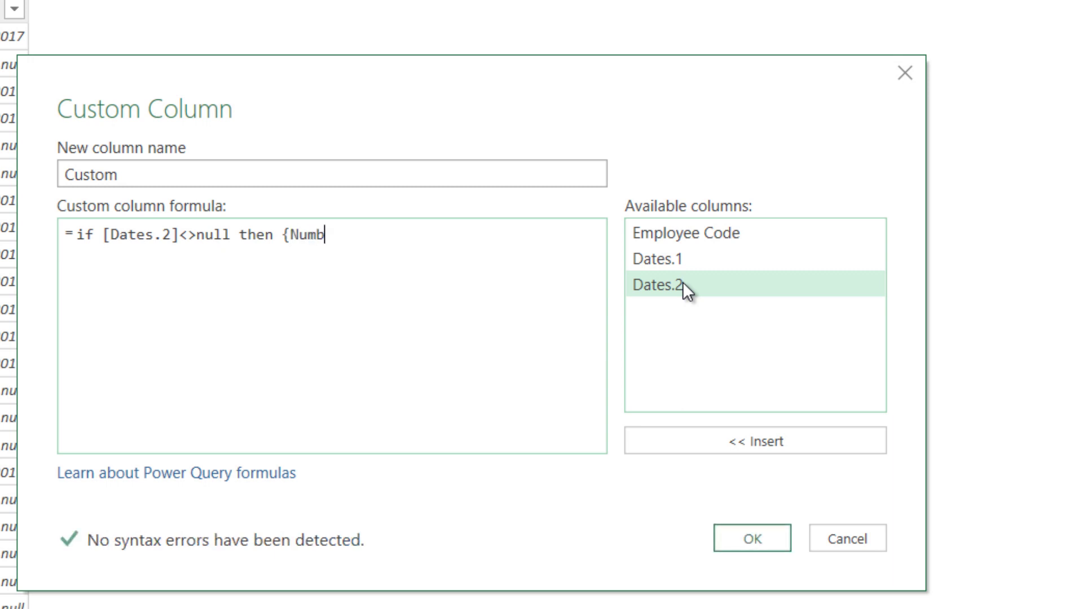
pyautogui.write('er.From')
pyautogui.write('}')
# Finish the formula with {Number.From([Dates.1])..Number.From([Dates.2])} else null and add the column.
pyautogui.press('BackSpace')
pyautogui.write('(')
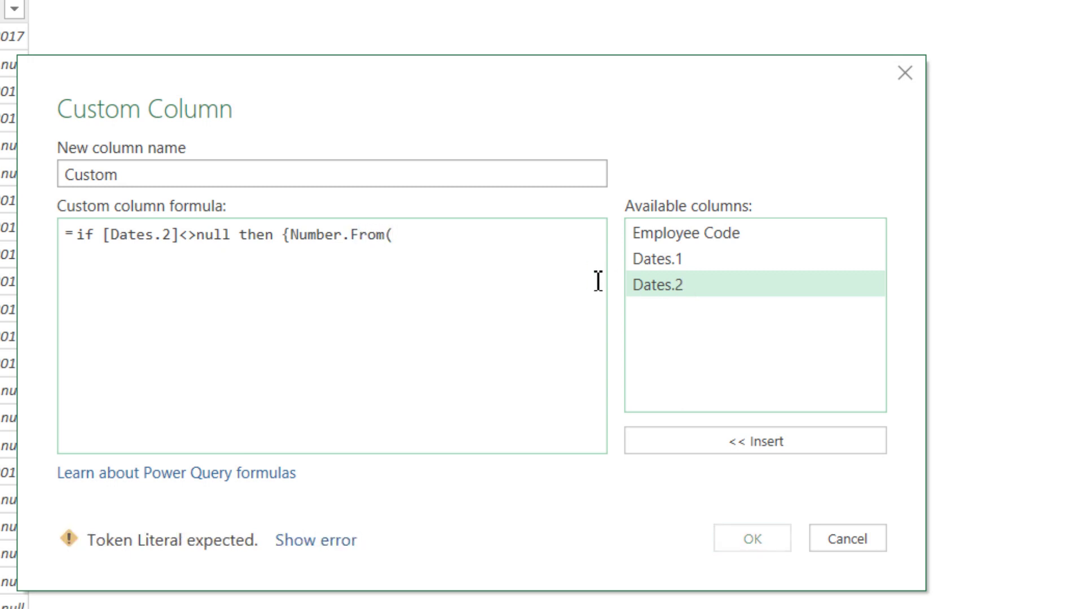
pyautogui.doubleClick(668, 259)
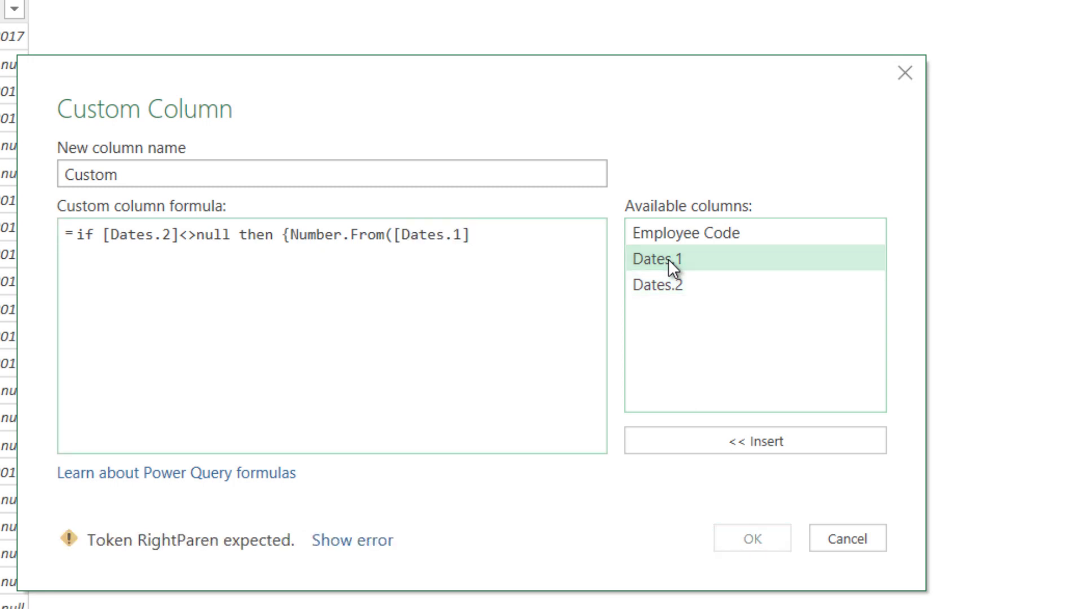
pyautogui.write(')}')
pyautogui.press('BackSpace')
pyautogui.write('..')
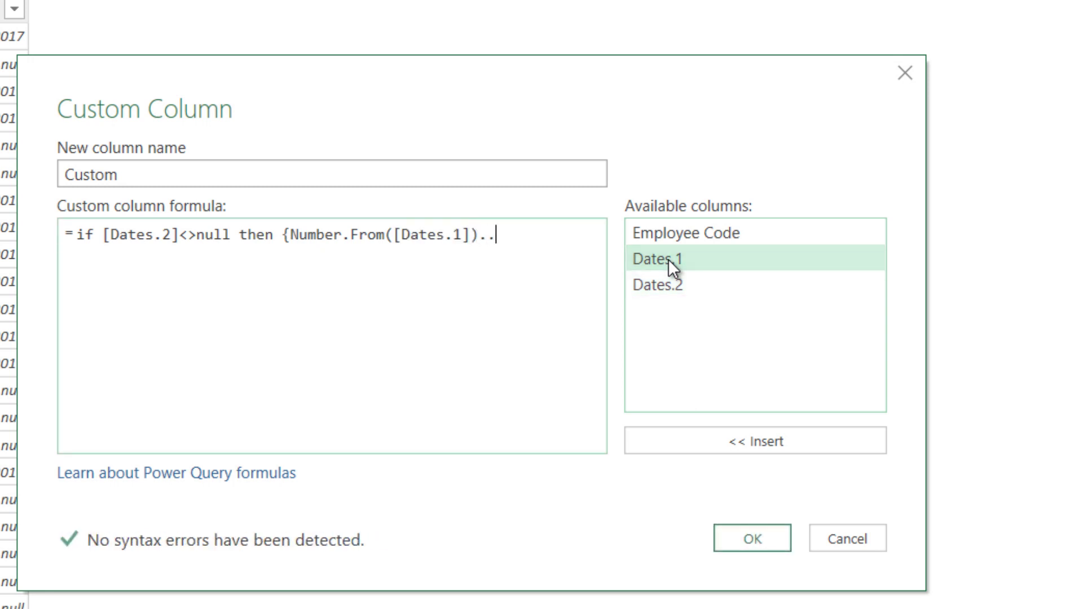
pyautogui.write('Number.From')
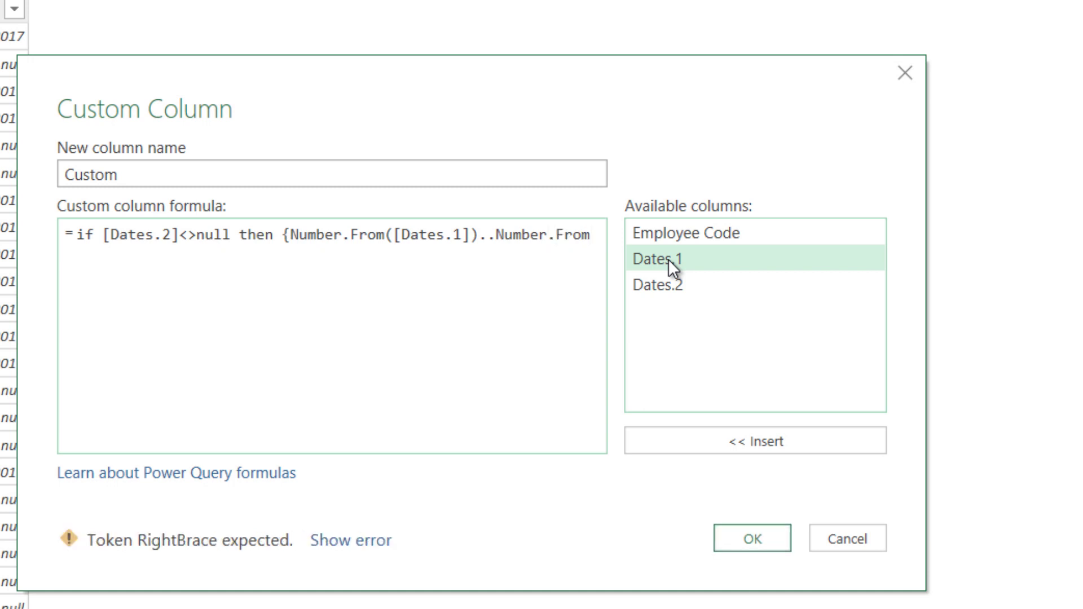
pyautogui.write('(')
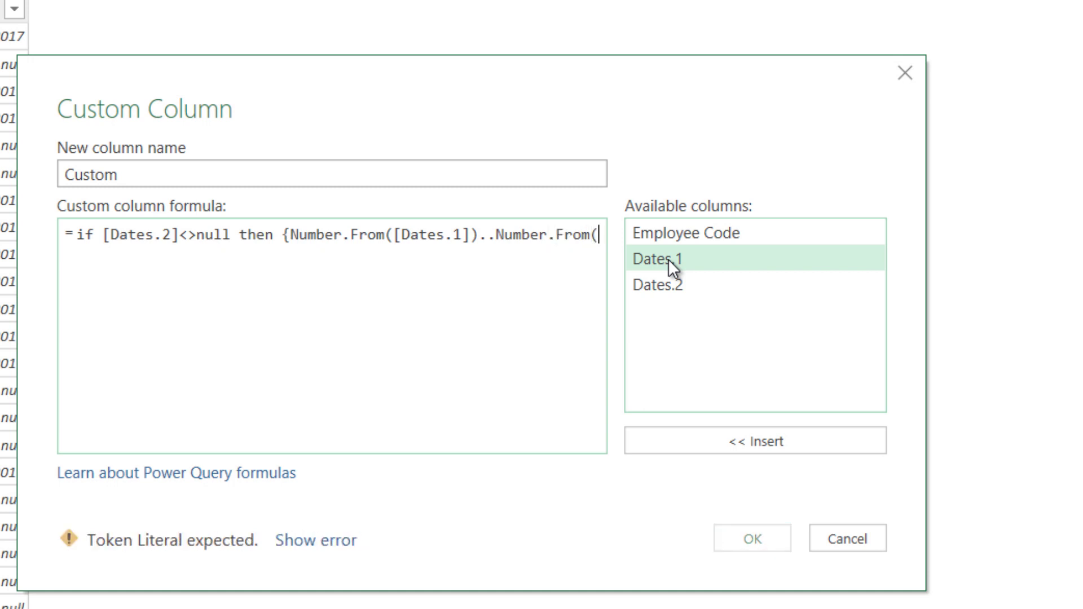
pyautogui.doubleClick(682, 289)
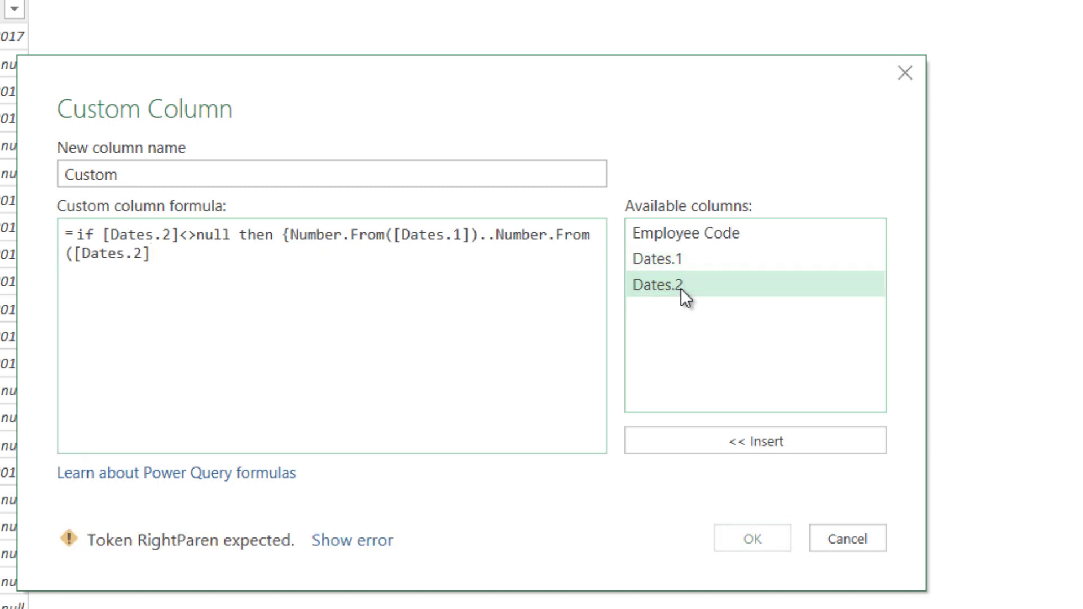
pyautogui.write(')} else n')
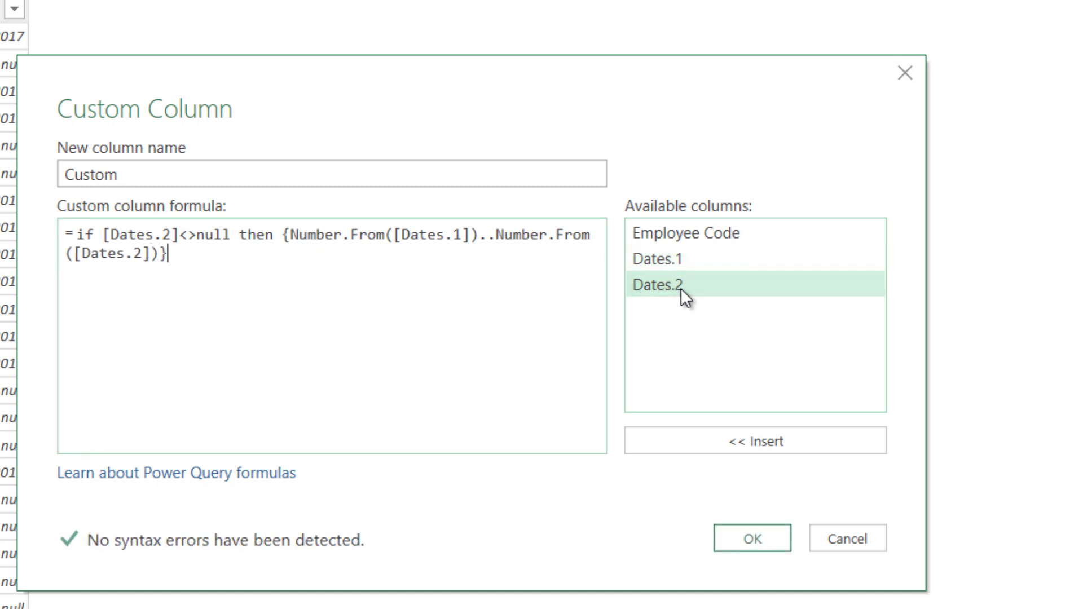
pyautogui.write('ull')
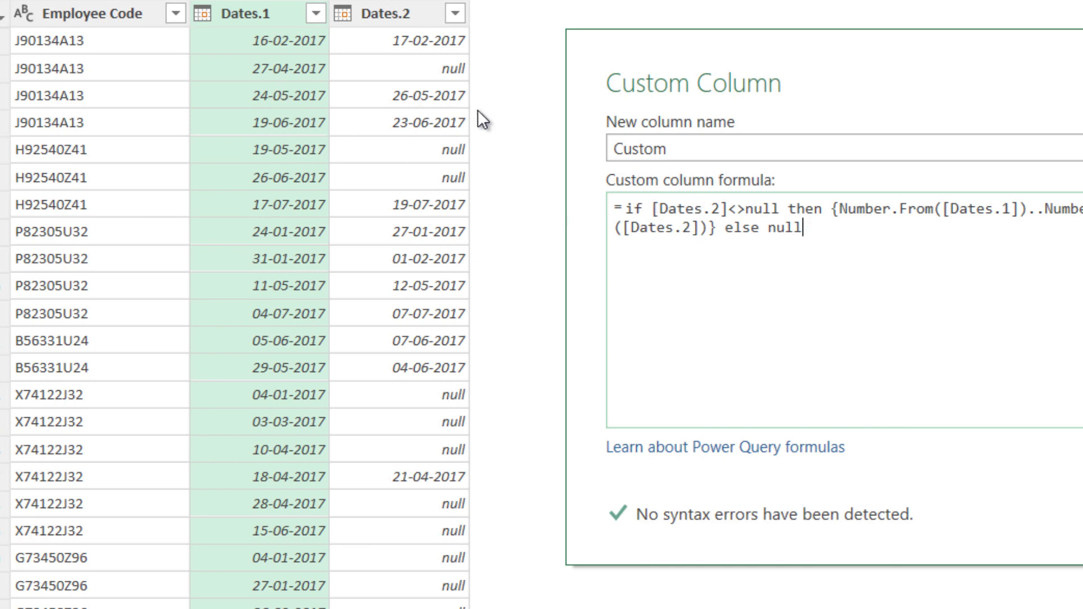
pyautogui.press('Return')
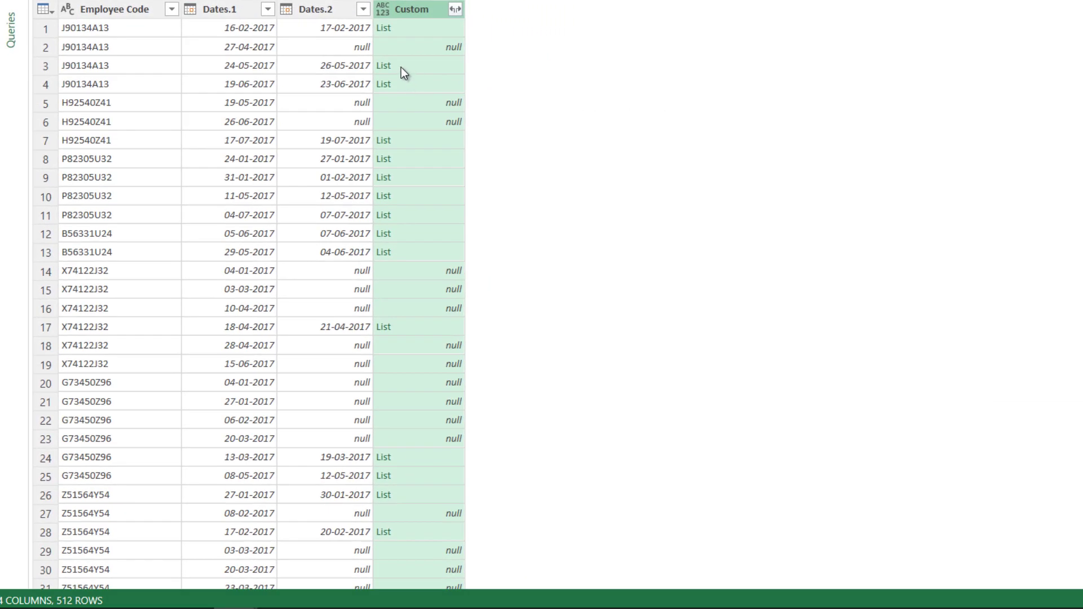
# Expand the Custom column's lists to new rows.
pyautogui.click(401, 66)
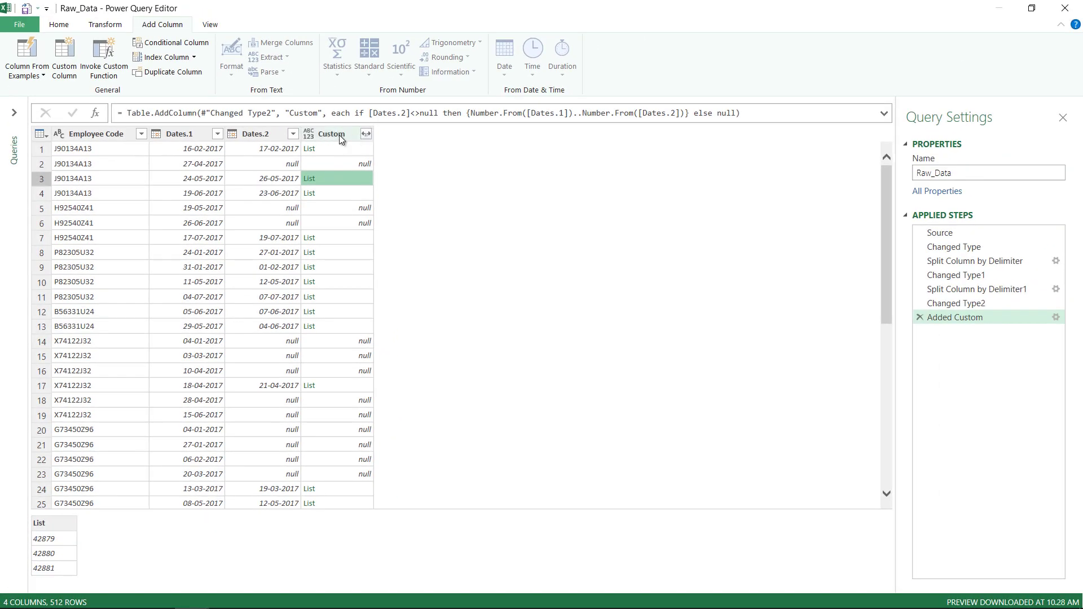
pyautogui.click(340, 134)
pyautogui.click(367, 134)
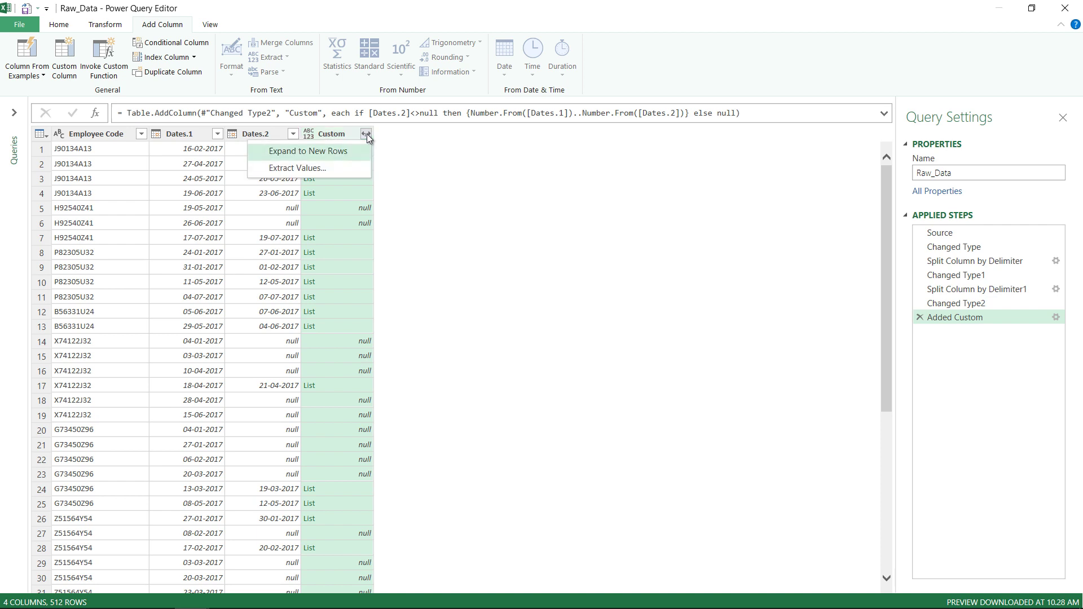
pyautogui.click(293, 151)
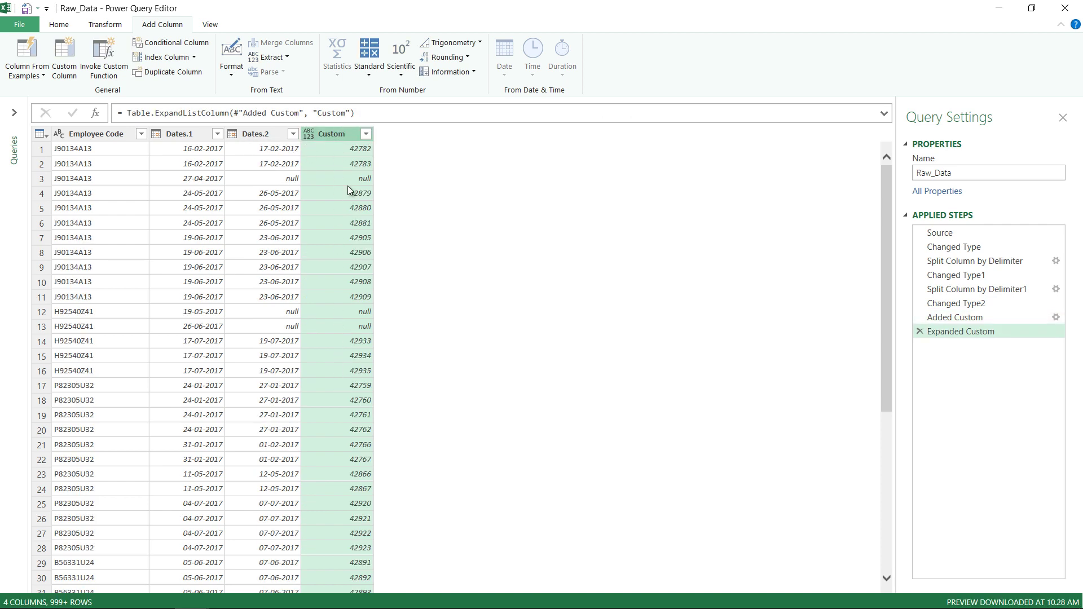
# Change the Custom column's type to Date.
pyautogui.rightClick(333, 133)
pyautogui.moveTo(406, 254)
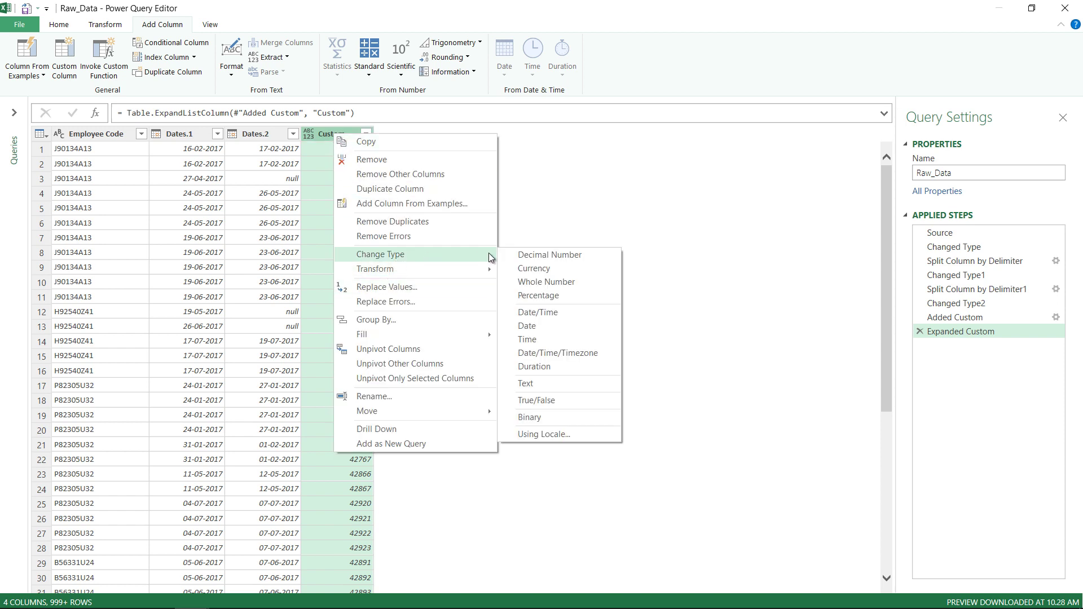
pyautogui.click(536, 336)
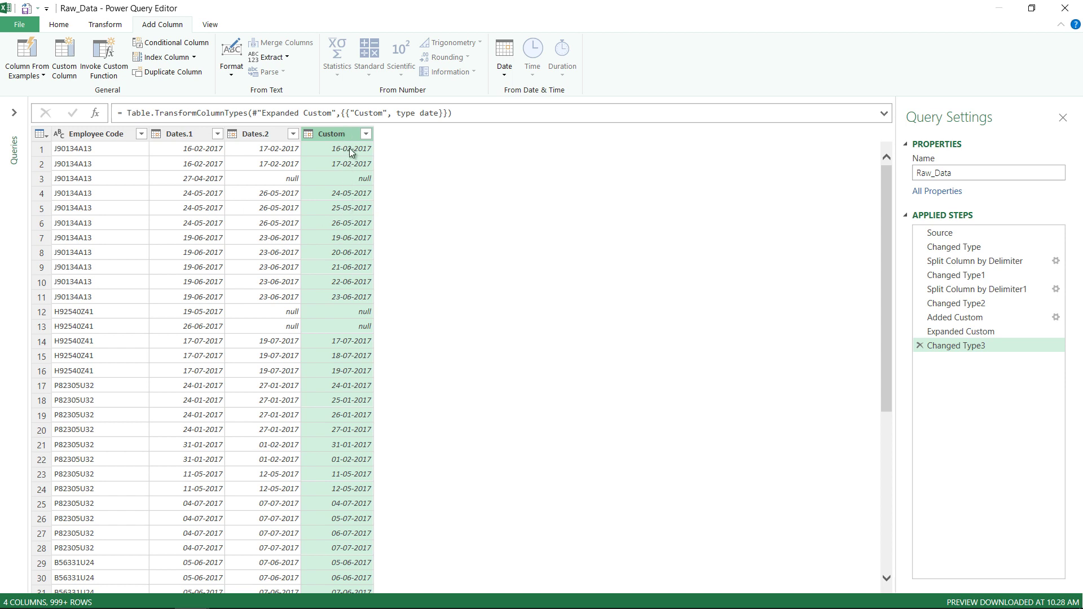
# Start a conditional column named Leave Dates with the condition Custom equals null.
pyautogui.click(152, 49)
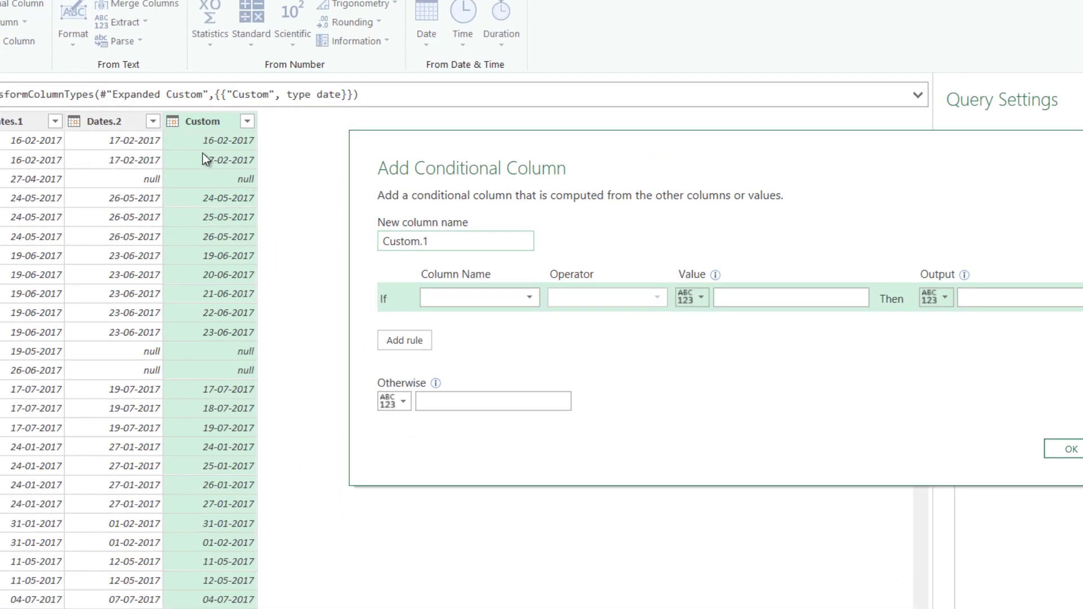
pyautogui.doubleClick(401, 241)
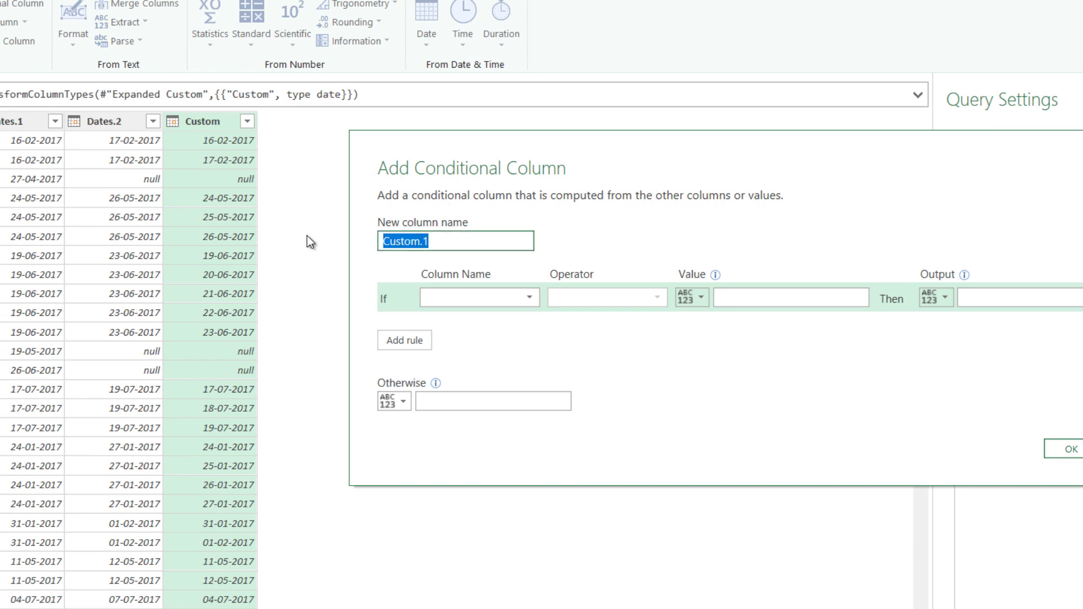
pyautogui.write('D')
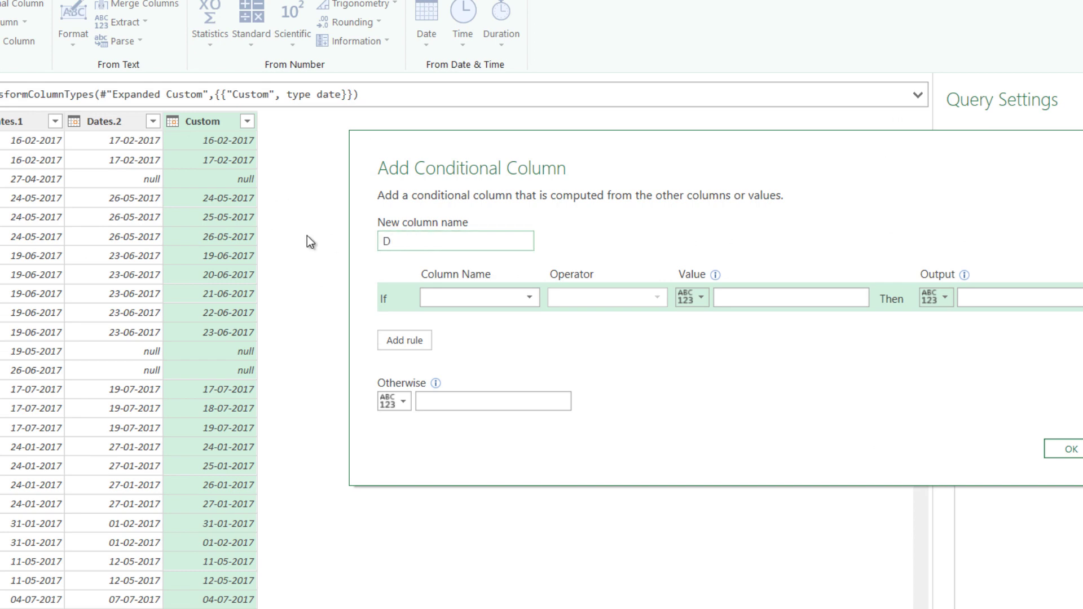
pyautogui.press('BackSpace')
pyautogui.write('Leave Dates')
pyautogui.press('Tab')
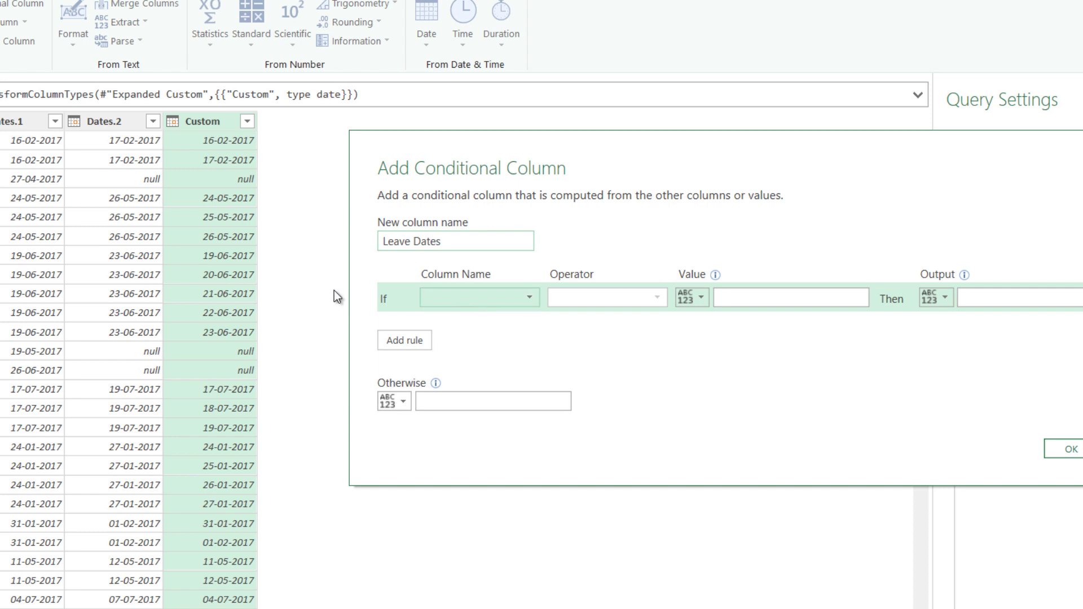
pyautogui.click(471, 295)
pyautogui.click(477, 372)
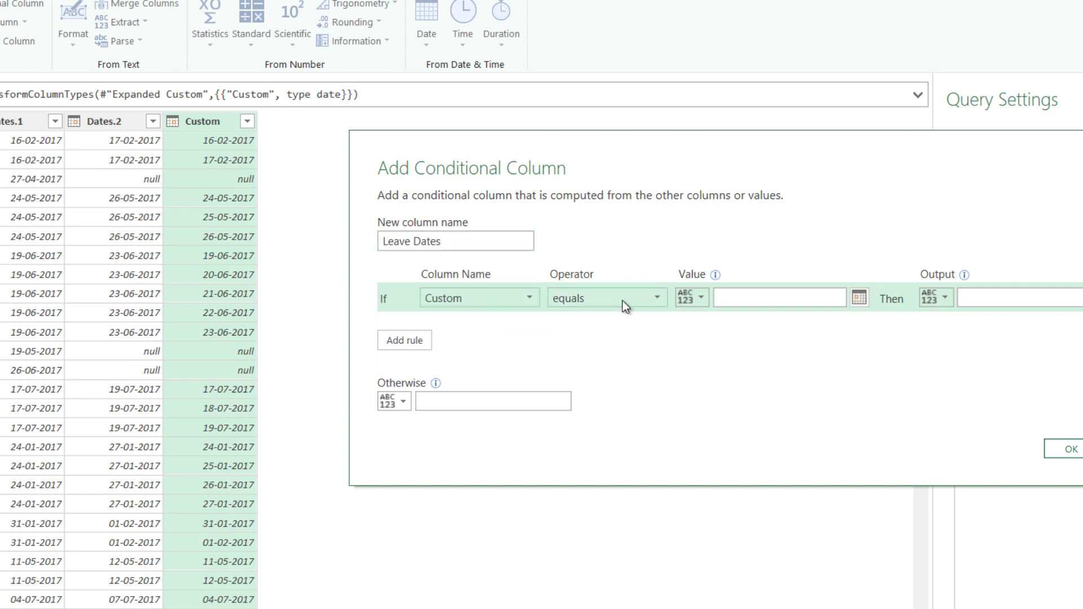
pyautogui.click(756, 296)
pyautogui.write('null')
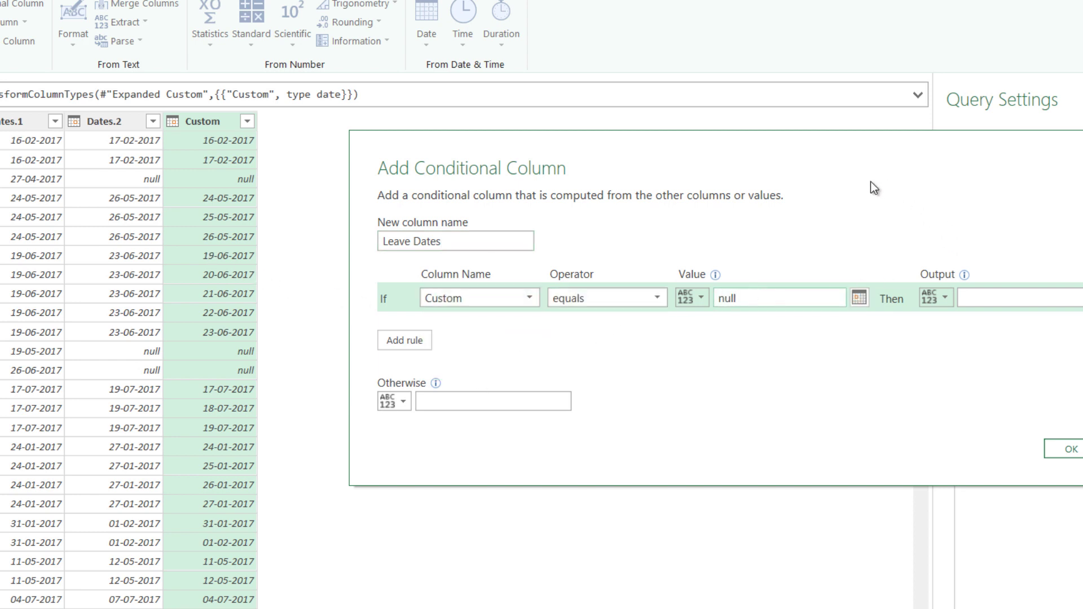
# Output the Dates.1 column when true and the Custom column otherwise.
pyautogui.click(797, 269)
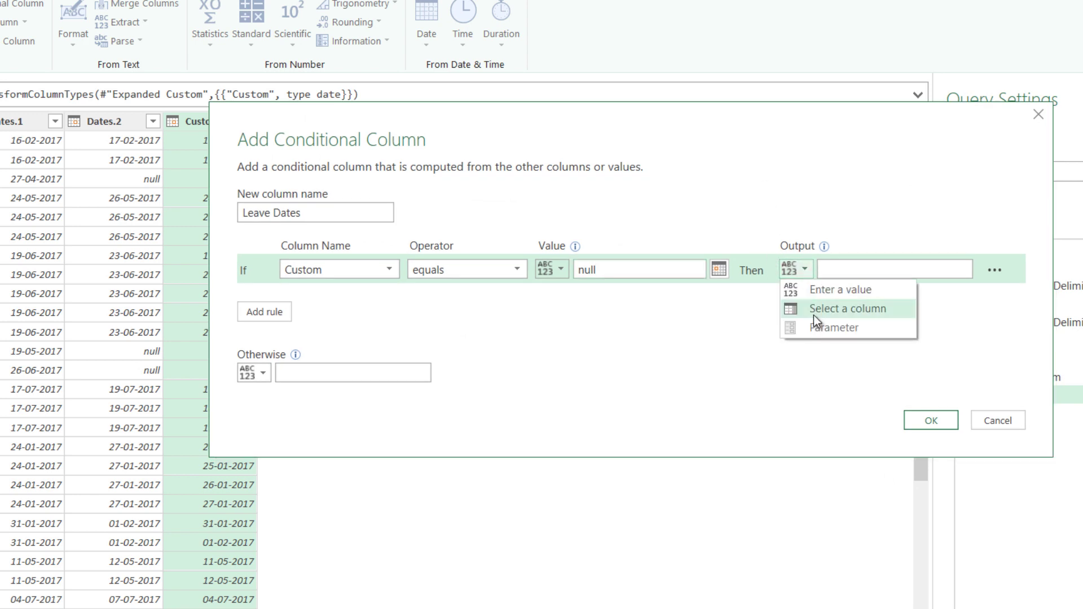
pyautogui.click(814, 309)
pyautogui.moveTo(591, 122); pyautogui.dragTo(679, 118)
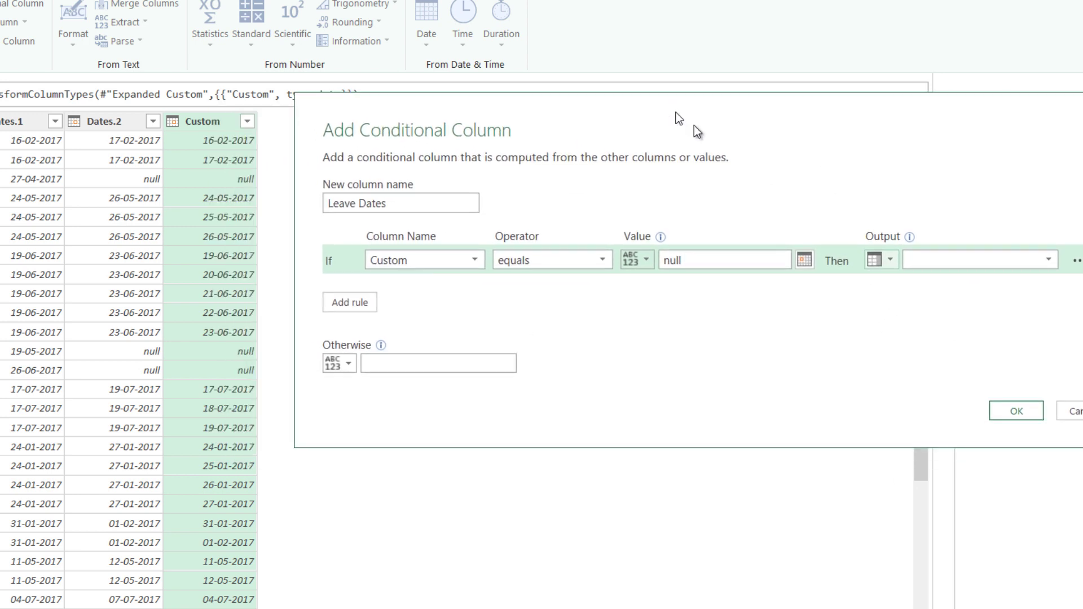
pyautogui.click(933, 261)
pyautogui.click(936, 296)
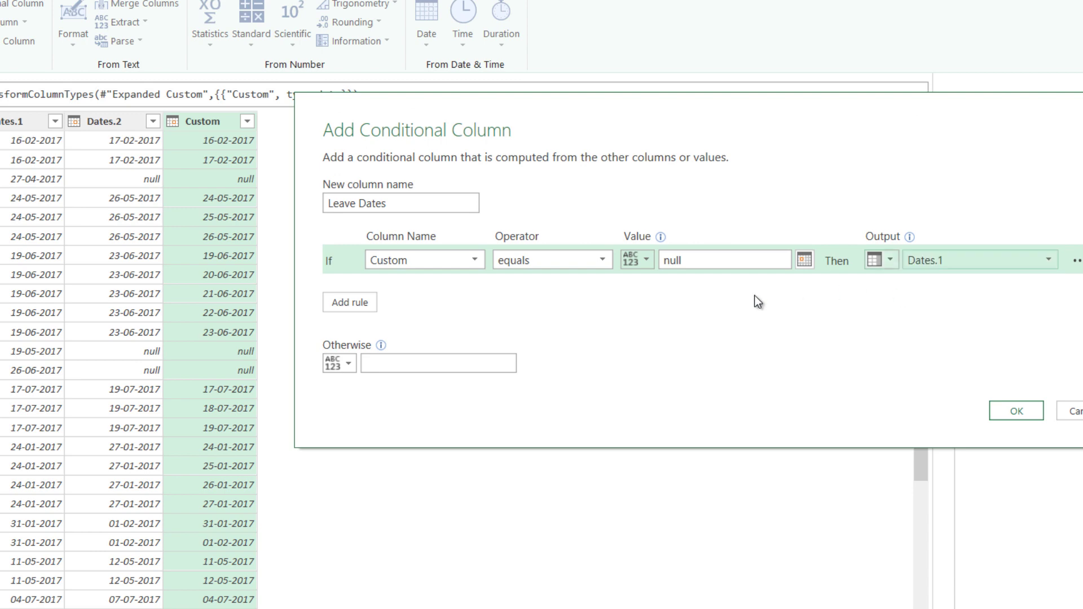
pyautogui.click(398, 359)
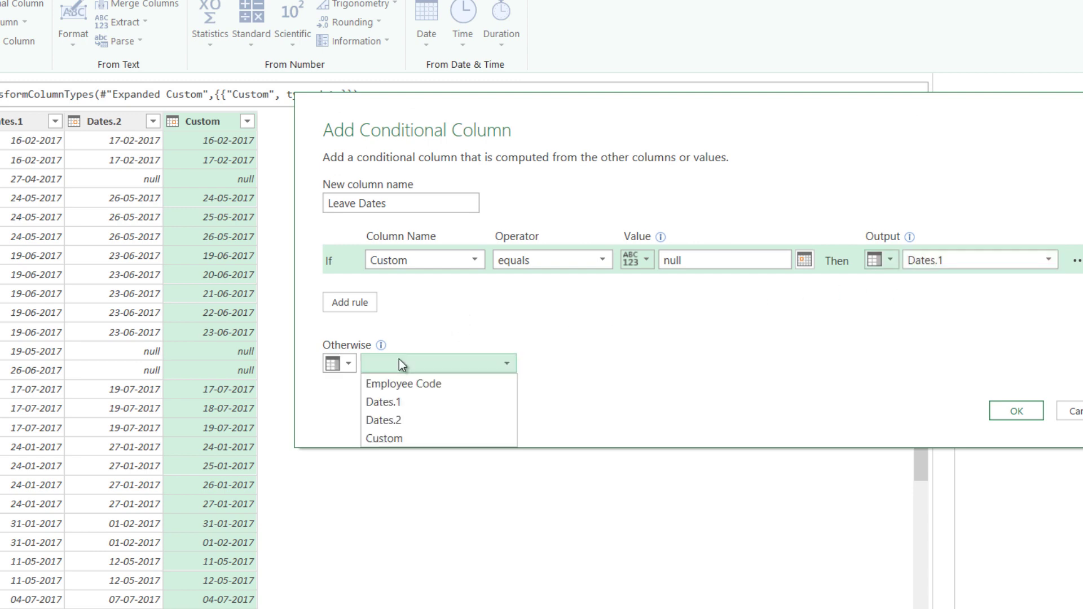
pyautogui.click(403, 440)
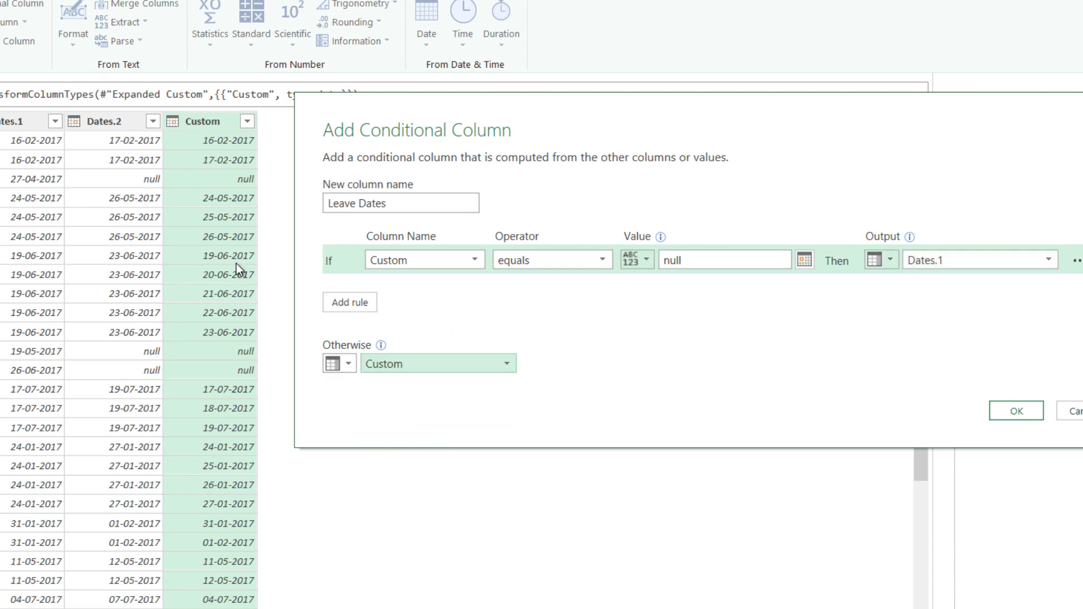
pyautogui.click(1031, 412)
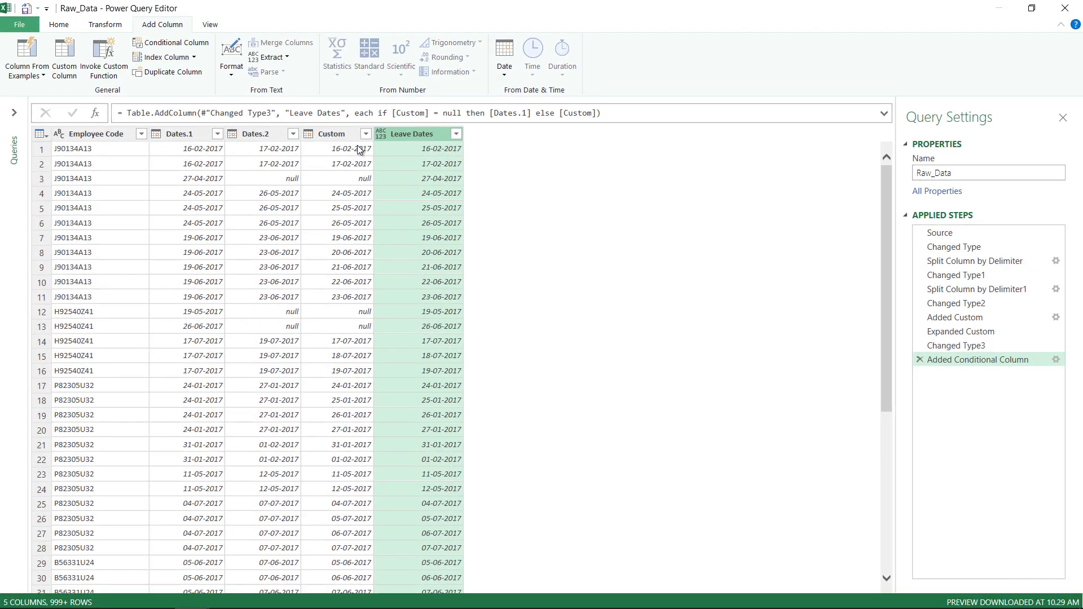
# Remove all columns except Employee Code and Leave Dates, then load the query to Excel.
pyautogui.click(99, 135)
pyautogui.rightClick(99, 134)
pyautogui.click(125, 176)
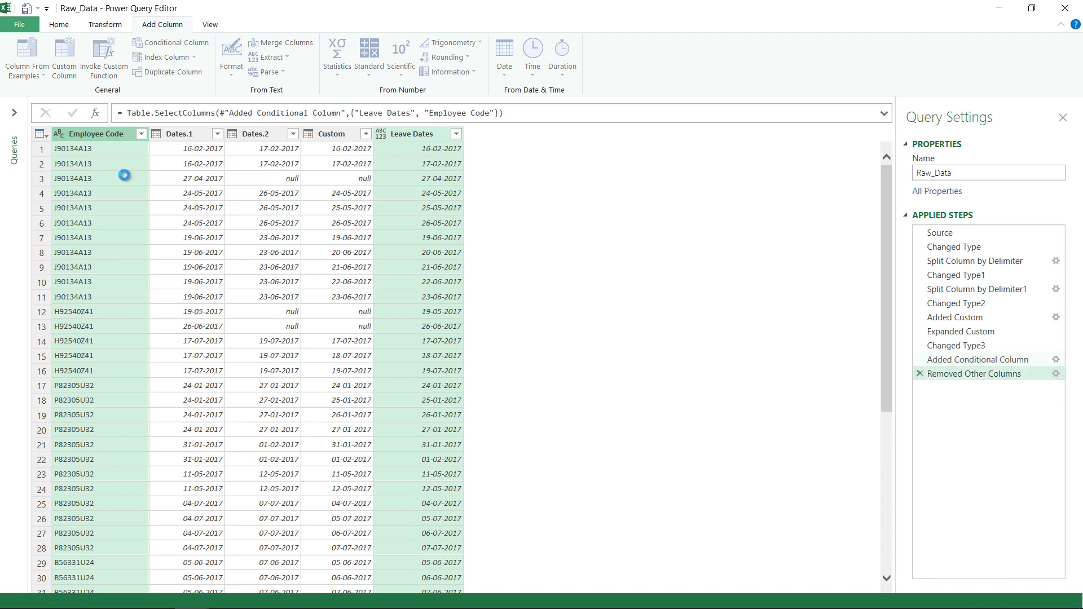
pyautogui.click(61, 25)
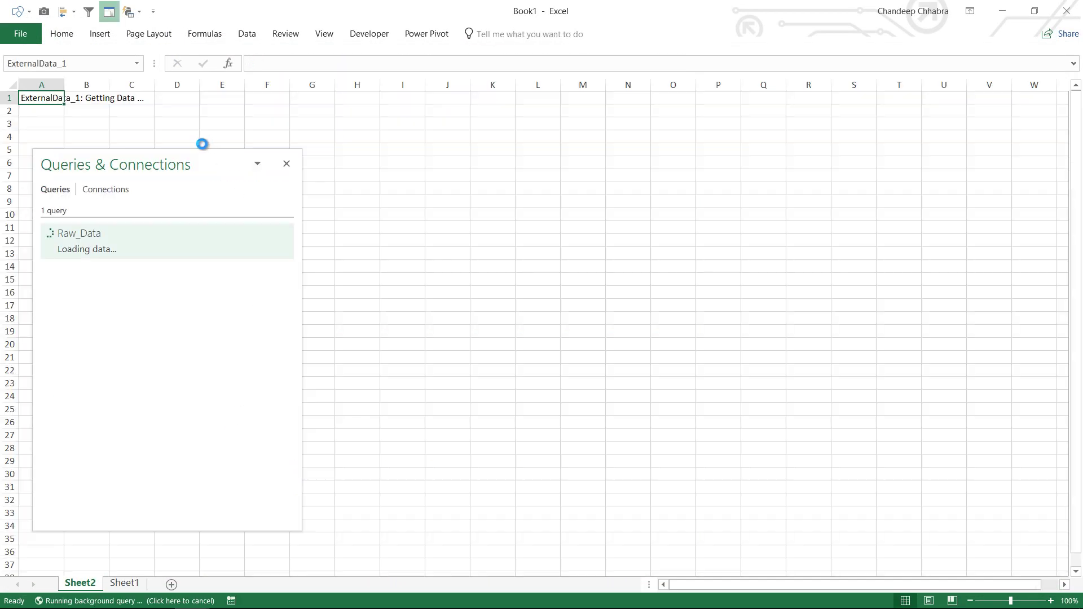
# Format the 1,293 Leave Dates values in Sheet2 column A as dates.
pyautogui.moveTo(203, 152); pyautogui.dragTo(646, 135)
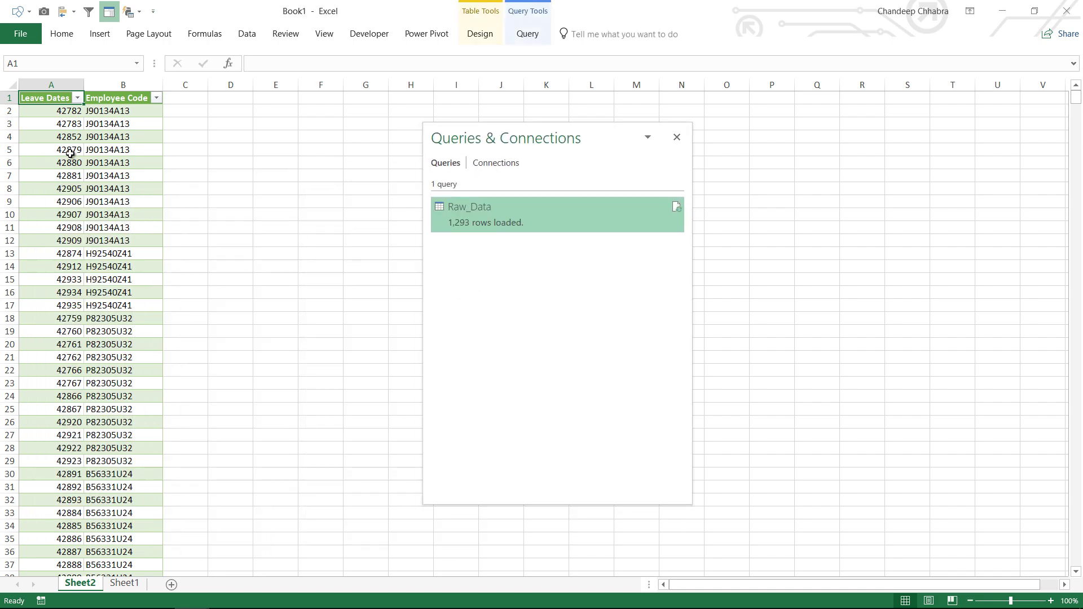
pyautogui.press('Down')
pyautogui.hotkey('ctrl', 'shift', 'Down')
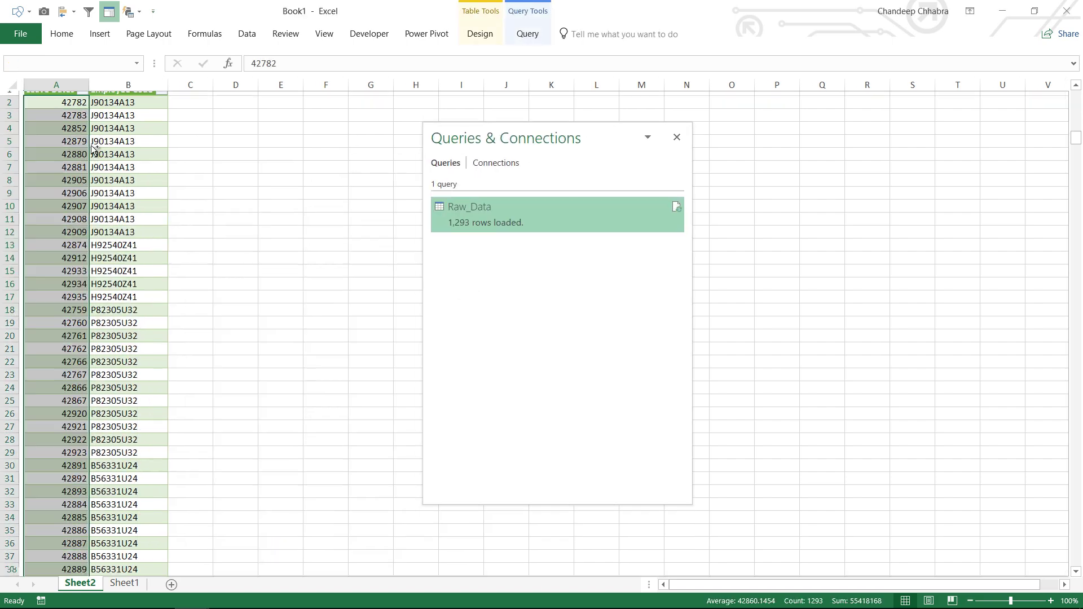
pyautogui.hotkey('ctrl', 'shift', '#')
pyautogui.hotkey('ctrl', 'BackSpace')
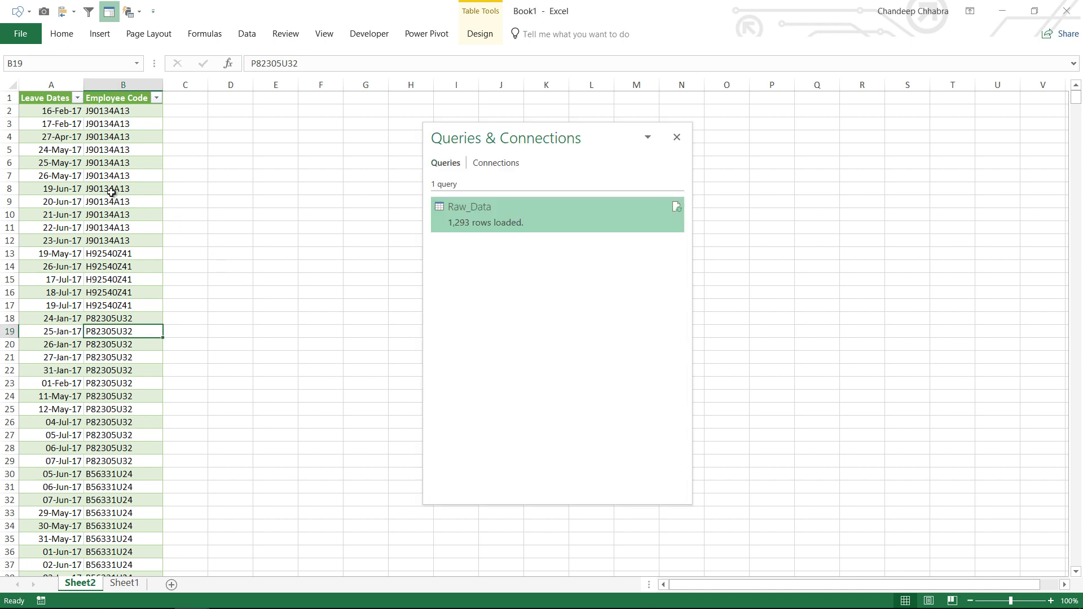
pyautogui.moveTo(493, 227)
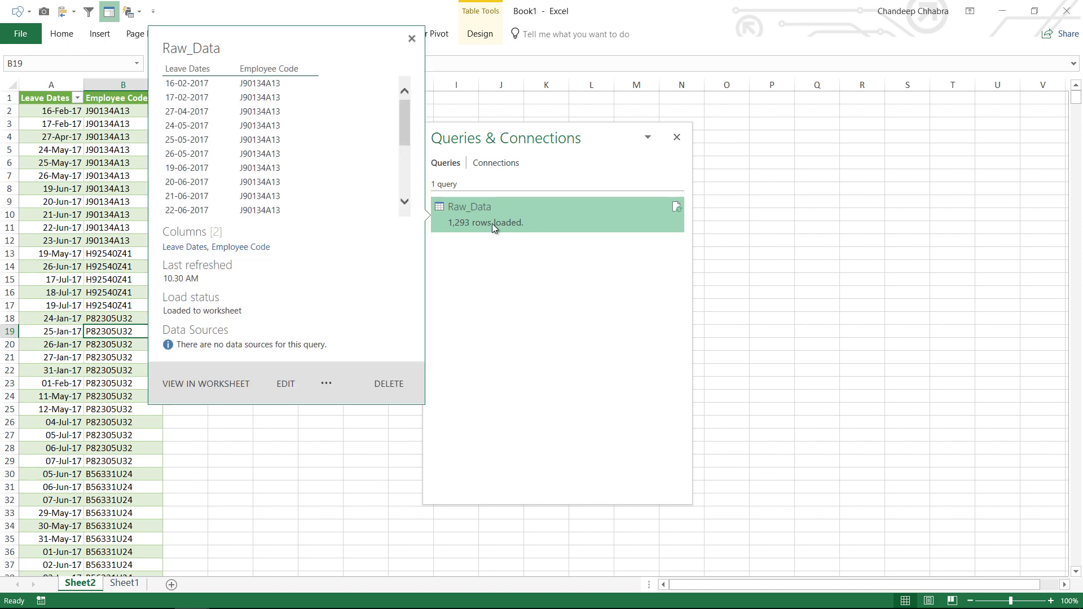
# Open the Raw_Data query in Power Query Editor and duplicate it.
pyautogui.doubleClick(492, 223)
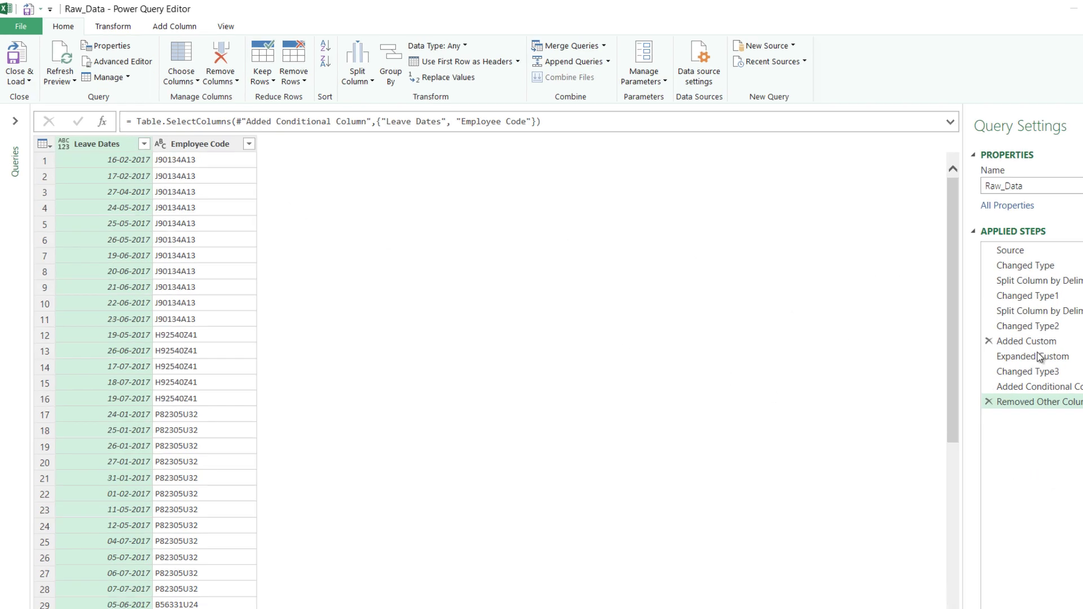
pyautogui.click(23, 184)
pyautogui.rightClick(83, 210)
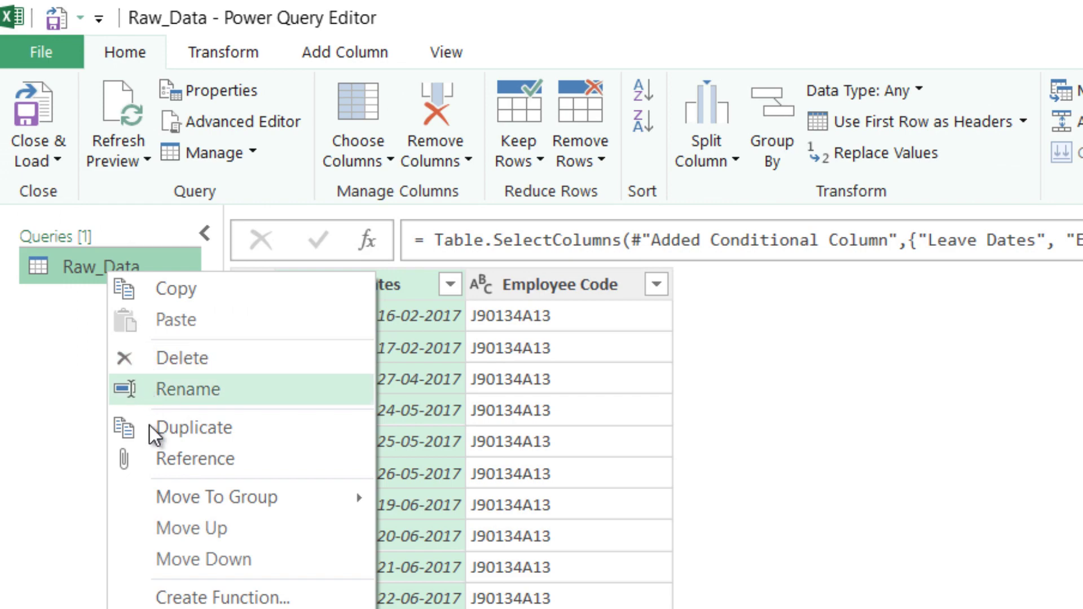
pyautogui.click(152, 427)
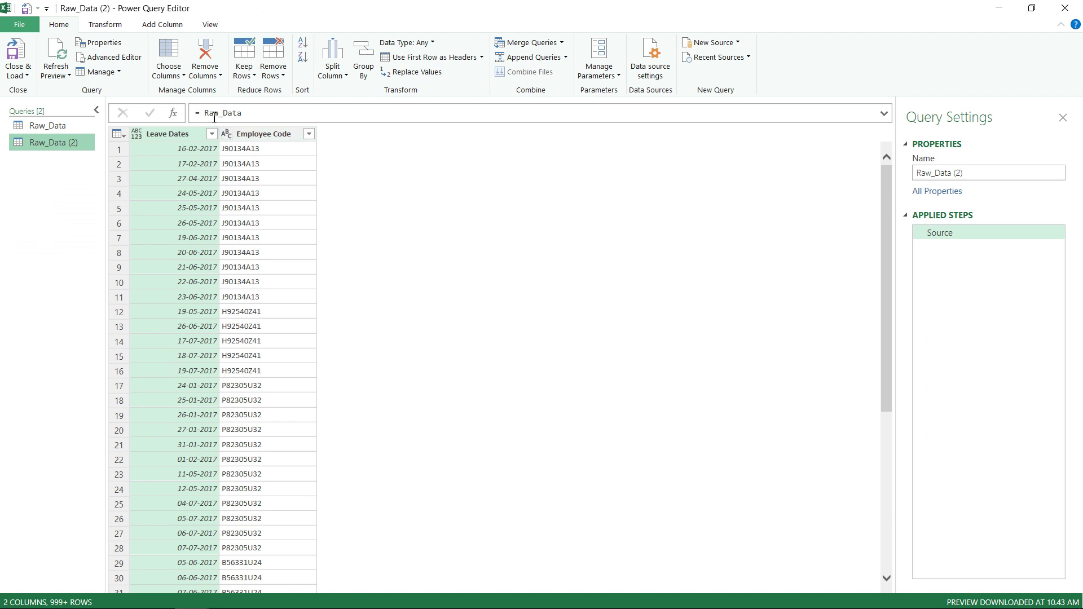
pyautogui.click(45, 125)
# Rename the duplicated query to 'No of Leaves'.
pyautogui.click(989, 174)
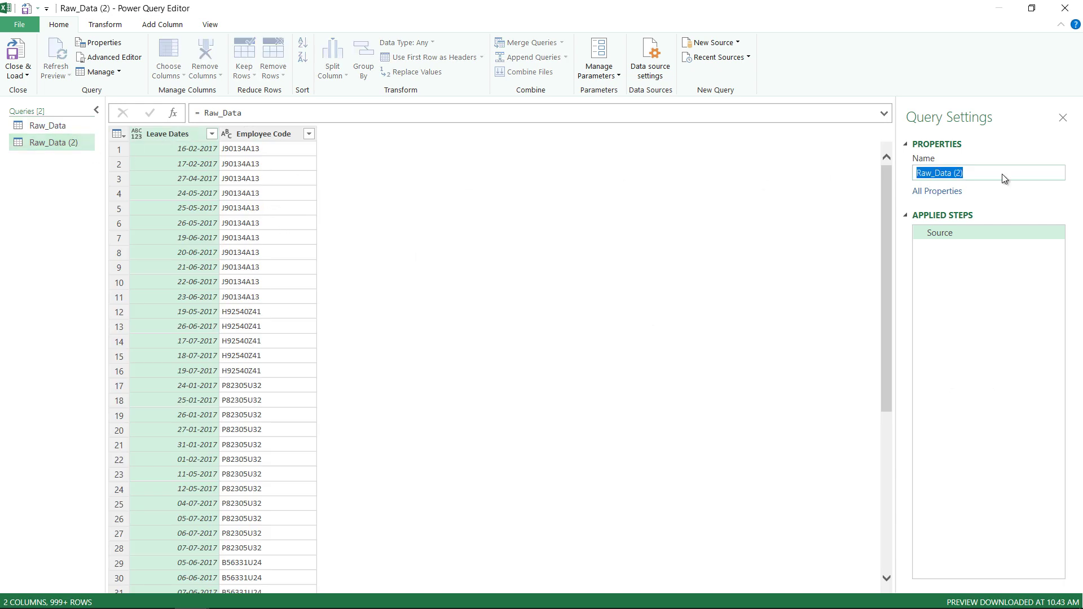
pyautogui.write('No of Leaves')
pyautogui.click(266, 133)
pyautogui.click(265, 133)
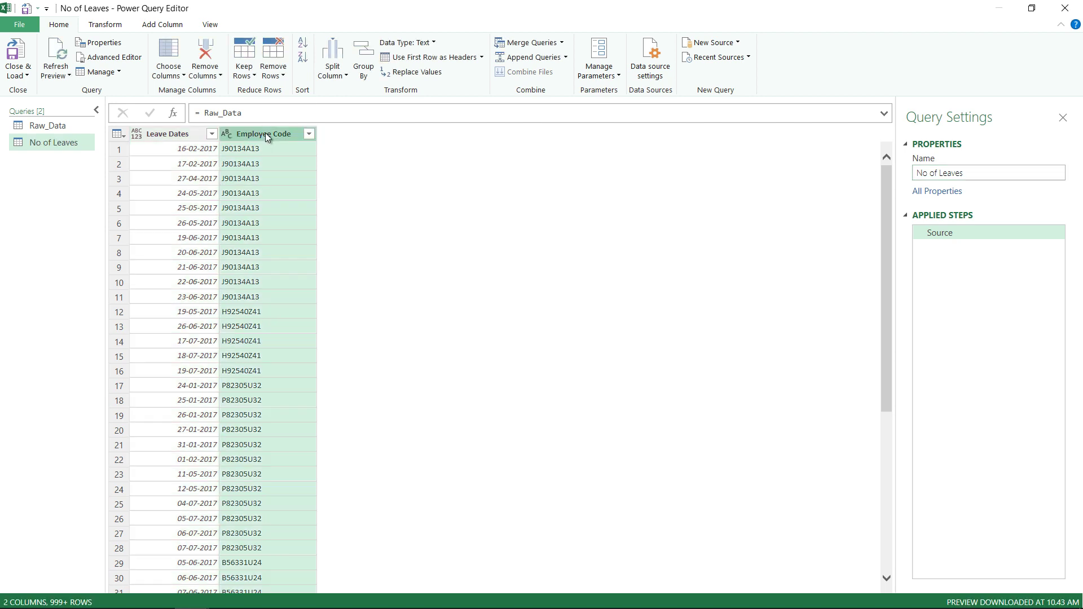
# Group by Employee Code with a Count Rows column named 'No of Leaves'.
pyautogui.click(103, 26)
pyautogui.click(7, 67)
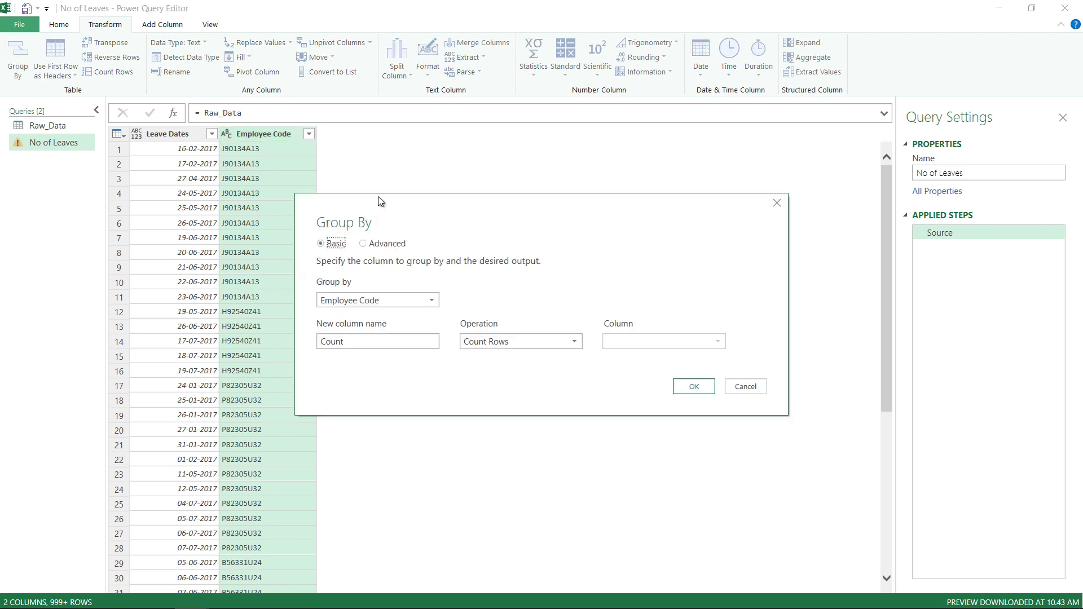
pyautogui.moveTo(374, 212); pyautogui.dragTo(435, 157)
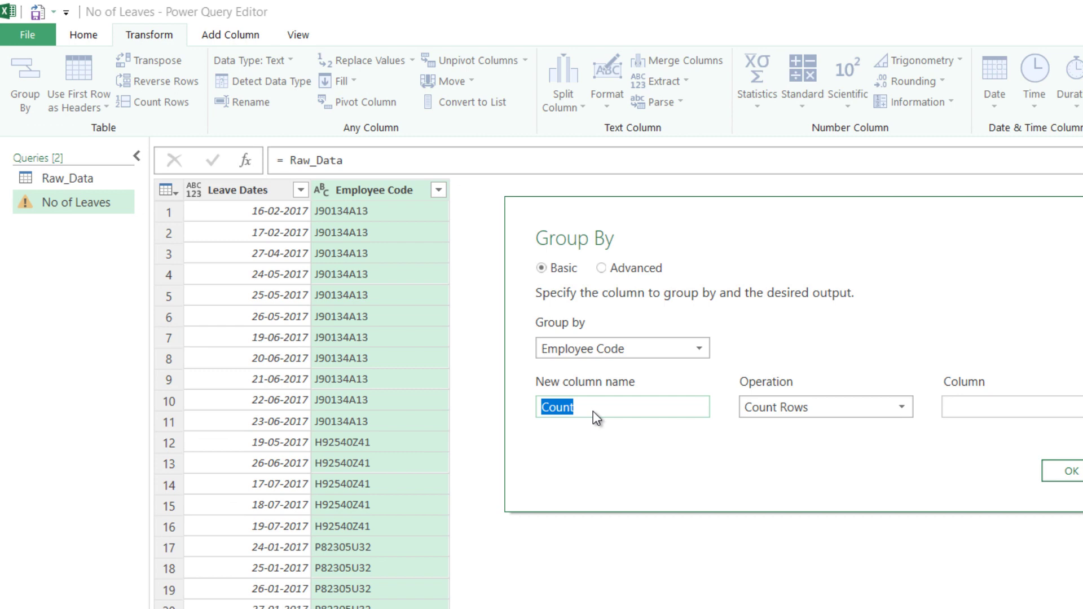
pyautogui.write('No of Leaves')
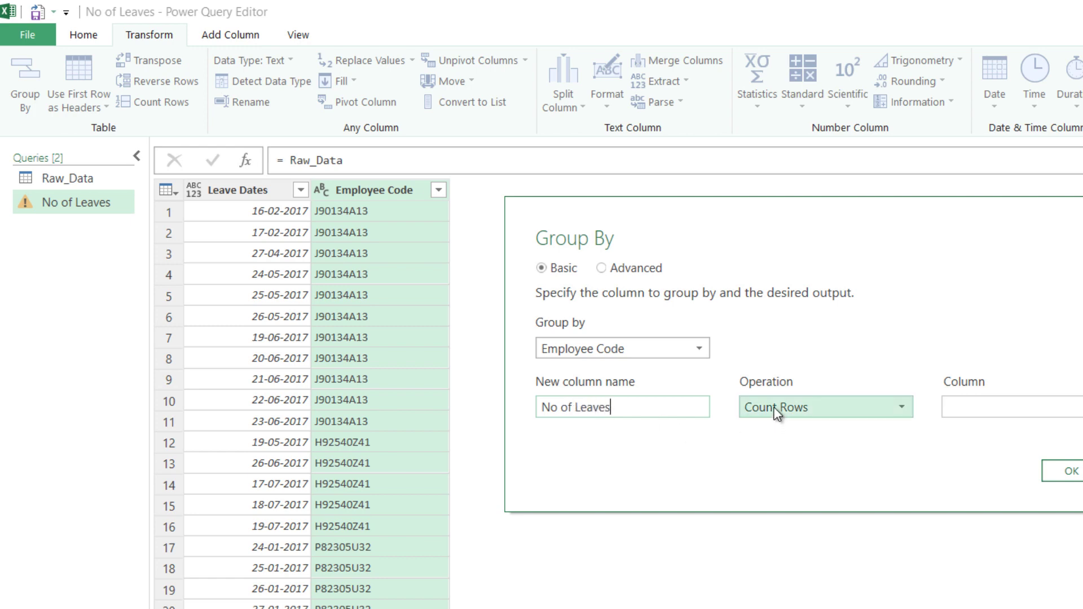
pyautogui.click(1049, 474)
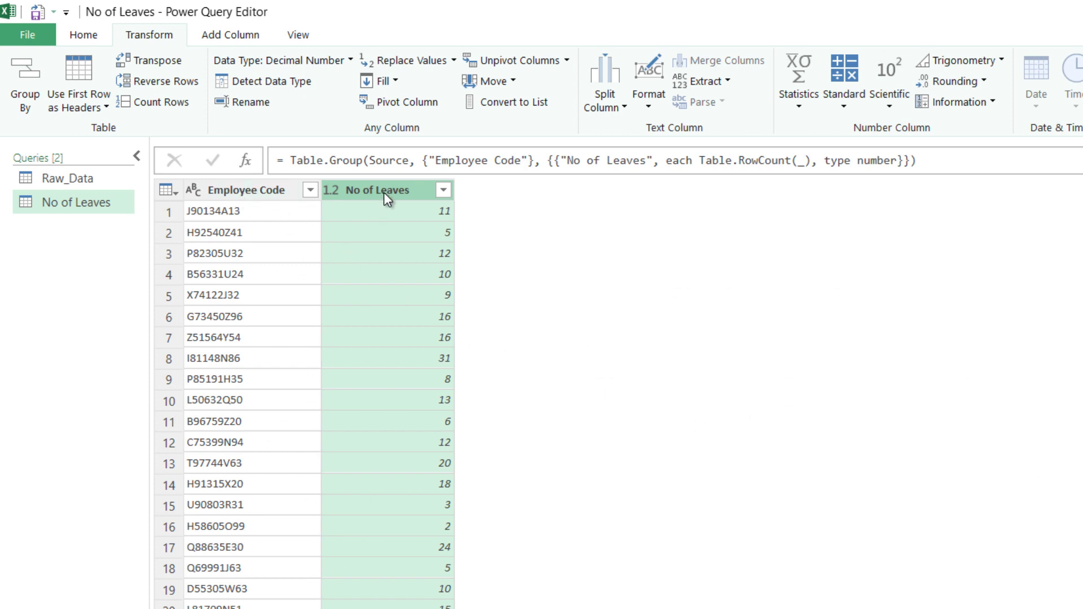
pyautogui.click(81, 36)
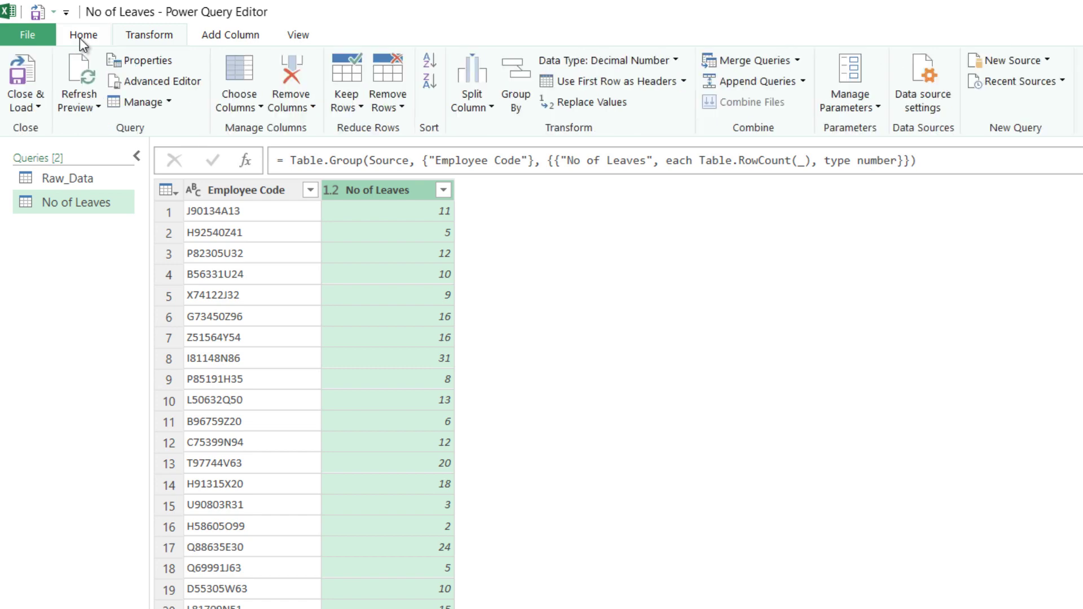
# Load No of Leaves to a worksheet, check its 124 rows, then reopen Raw_Data for editing.
pyautogui.click(20, 73)
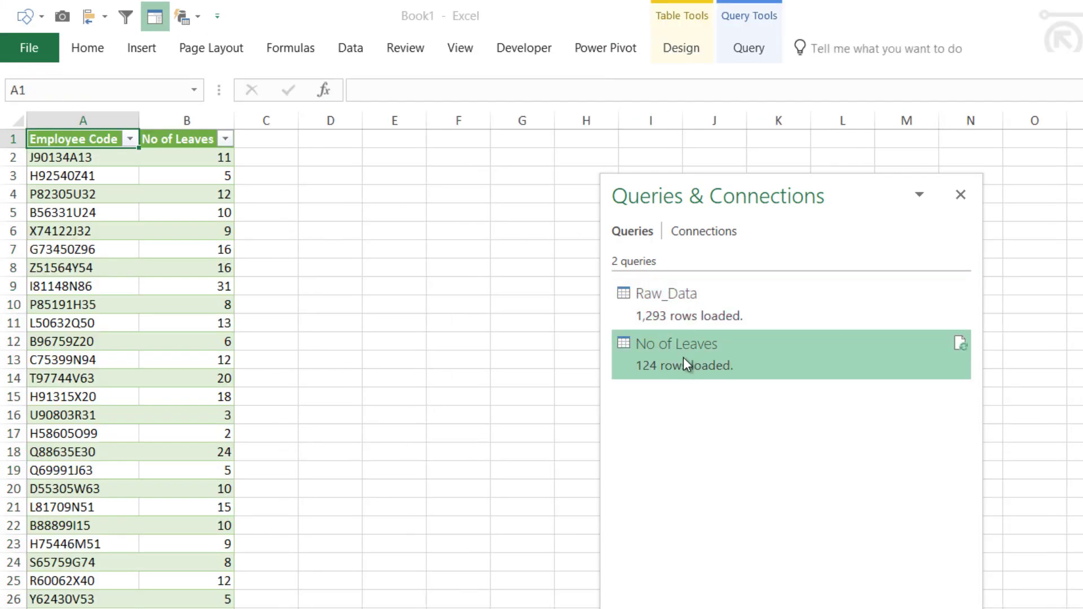
pyautogui.moveTo(672, 358)
pyautogui.click(228, 196)
pyautogui.hotkey('ctrl', 'Up')
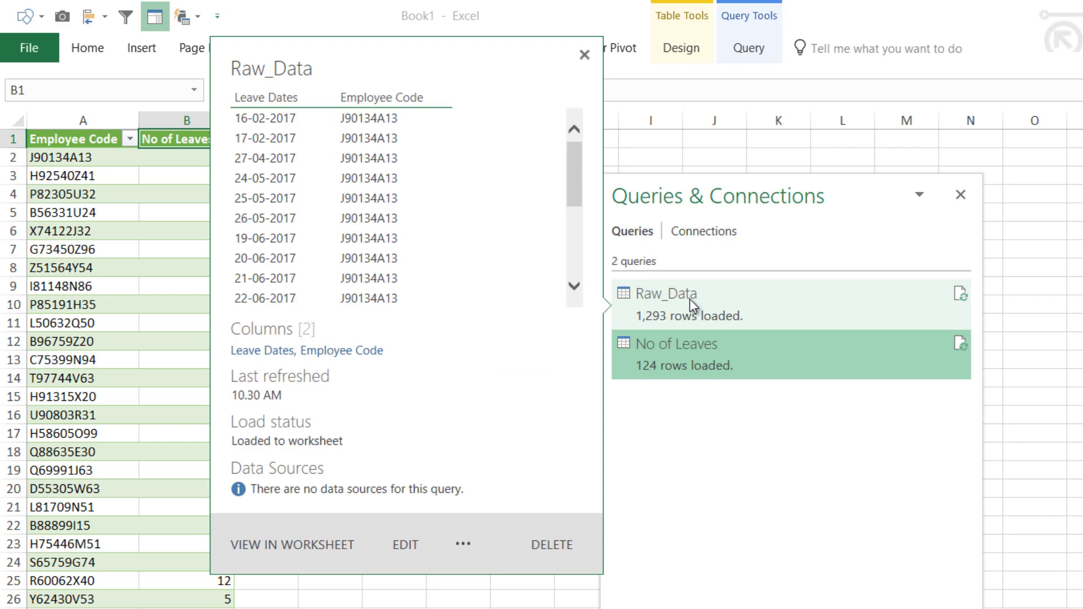
pyautogui.doubleClick(700, 311)
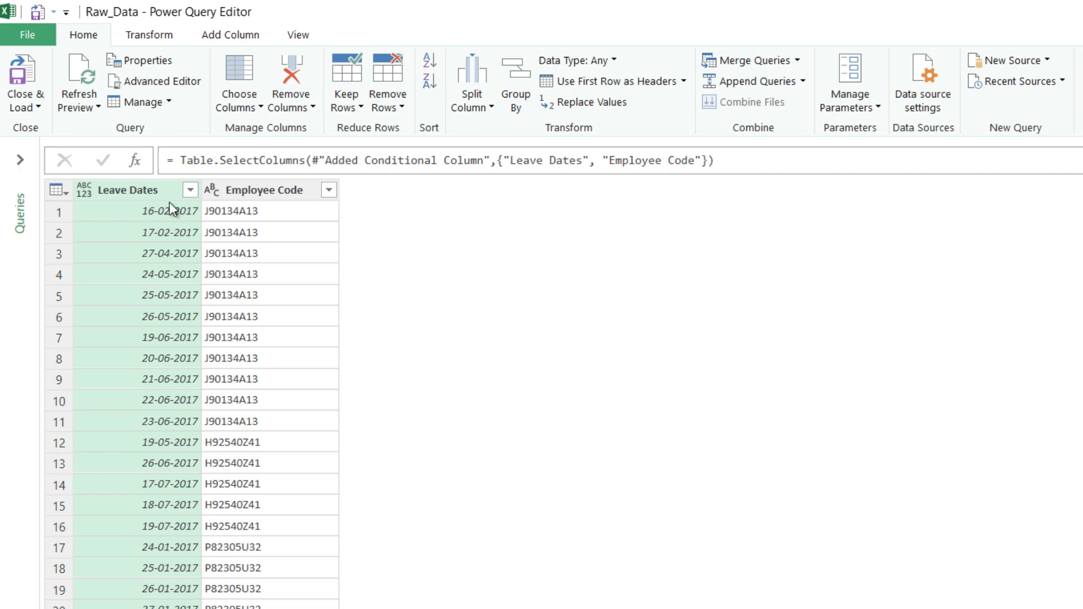
# Create a new query referencing Raw_Data and name it 'Month Day'.
pyautogui.click(20, 160)
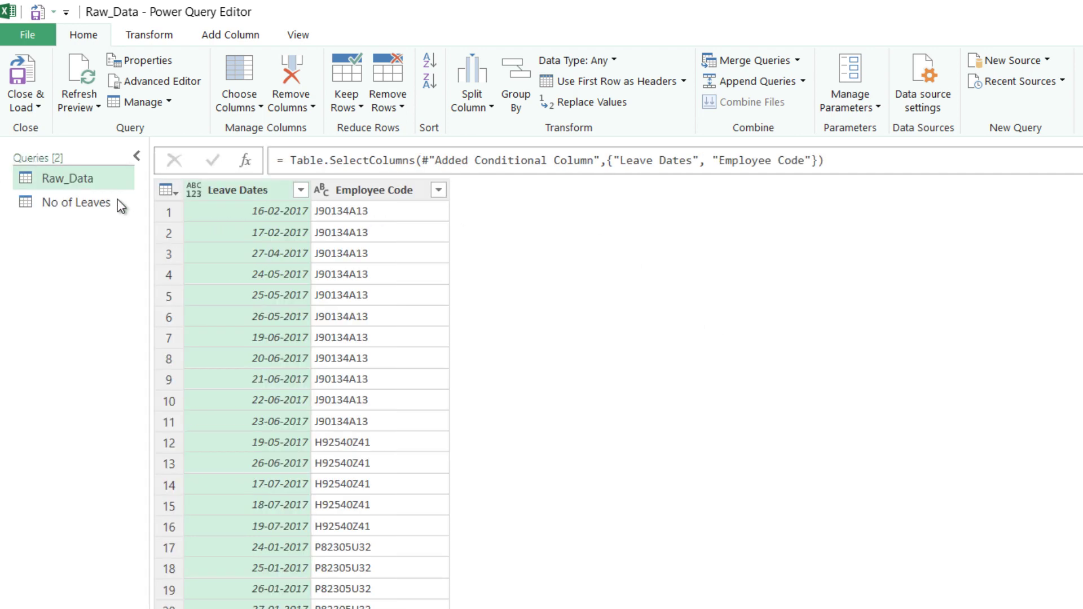
pyautogui.rightClick(84, 182)
pyautogui.click(131, 306)
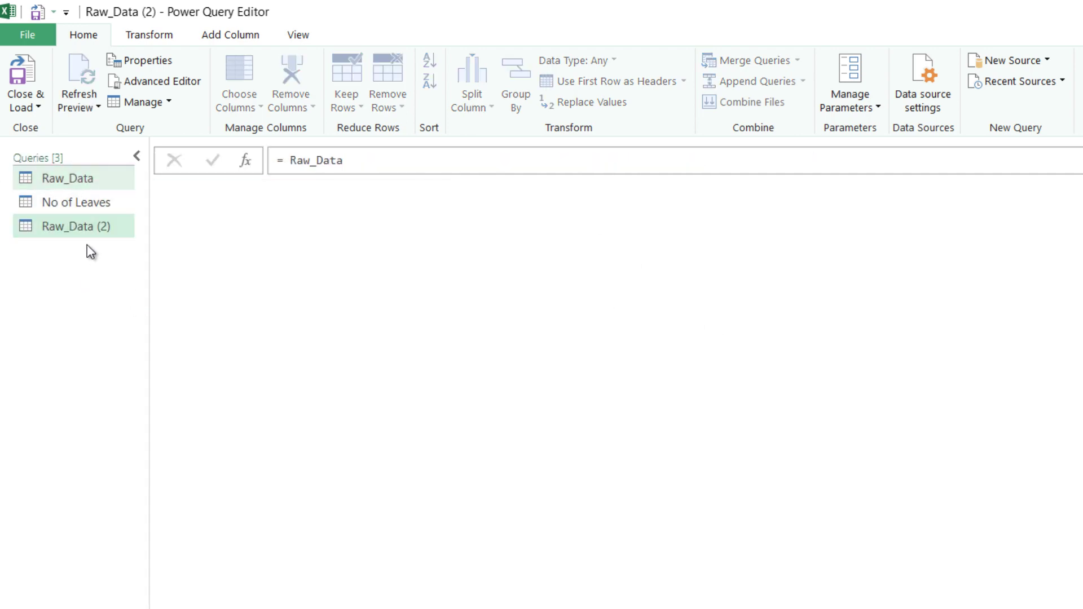
pyautogui.click(989, 173)
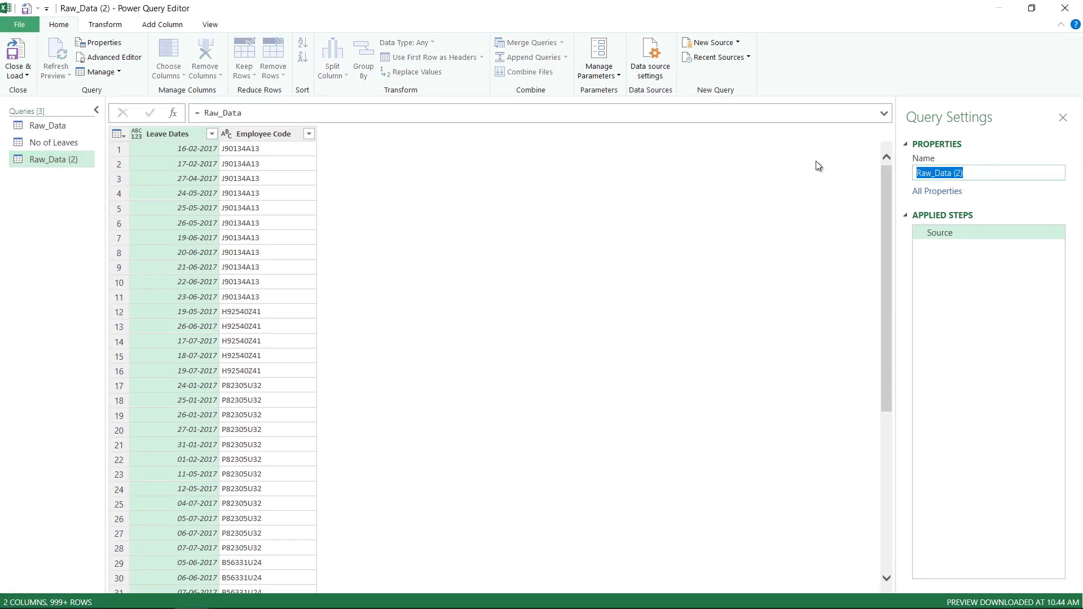
pyautogui.write('Month Day')
pyautogui.press('Return')
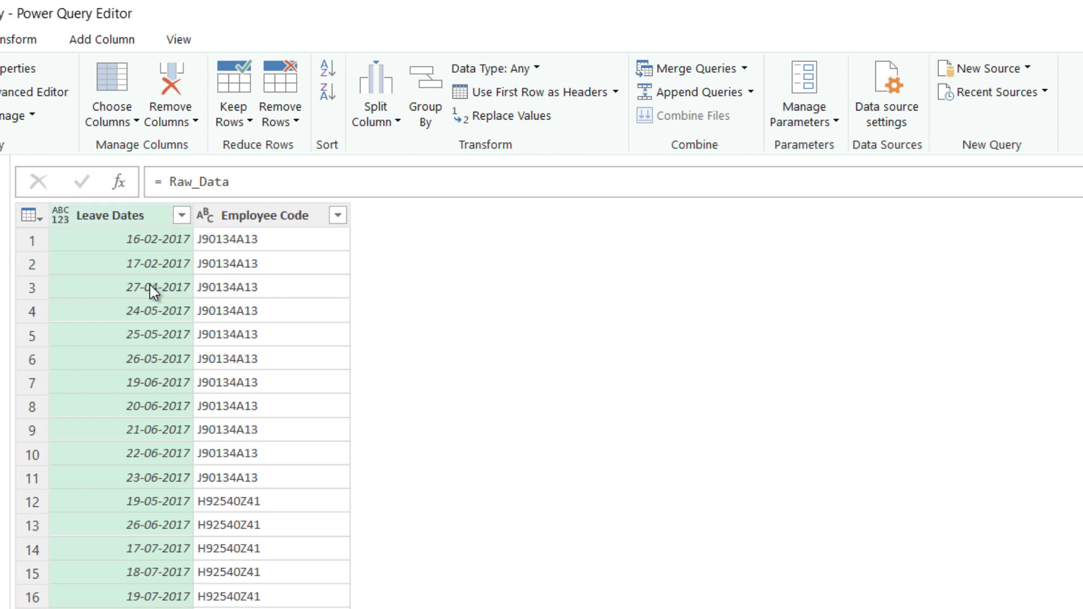
# Add Month Name and Day columns derived from Leave Dates.
pyautogui.hotkey('alt', 'a')
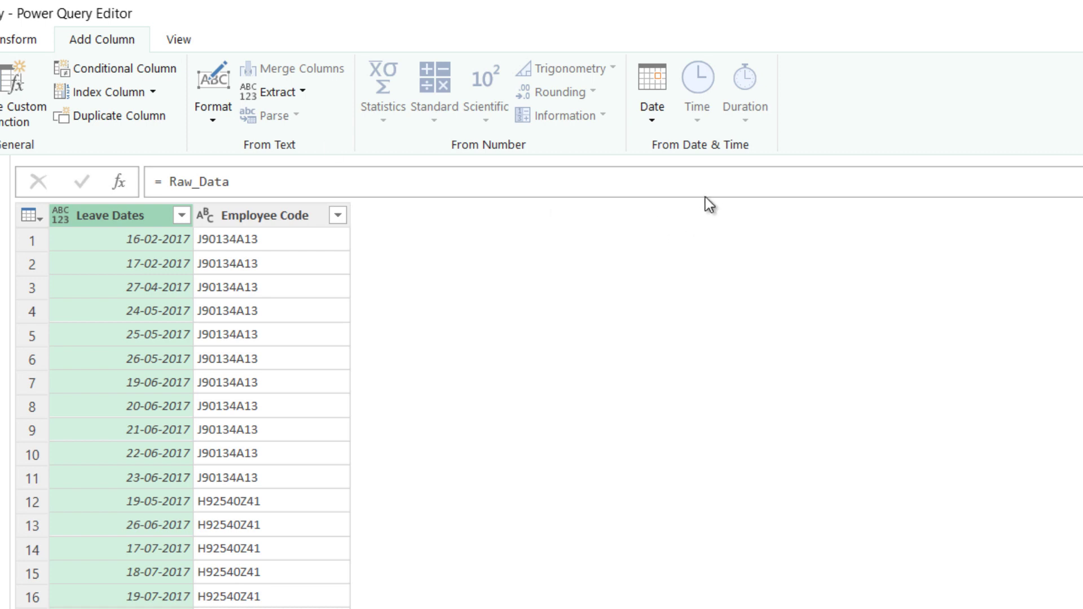
pyautogui.click(292, 96)
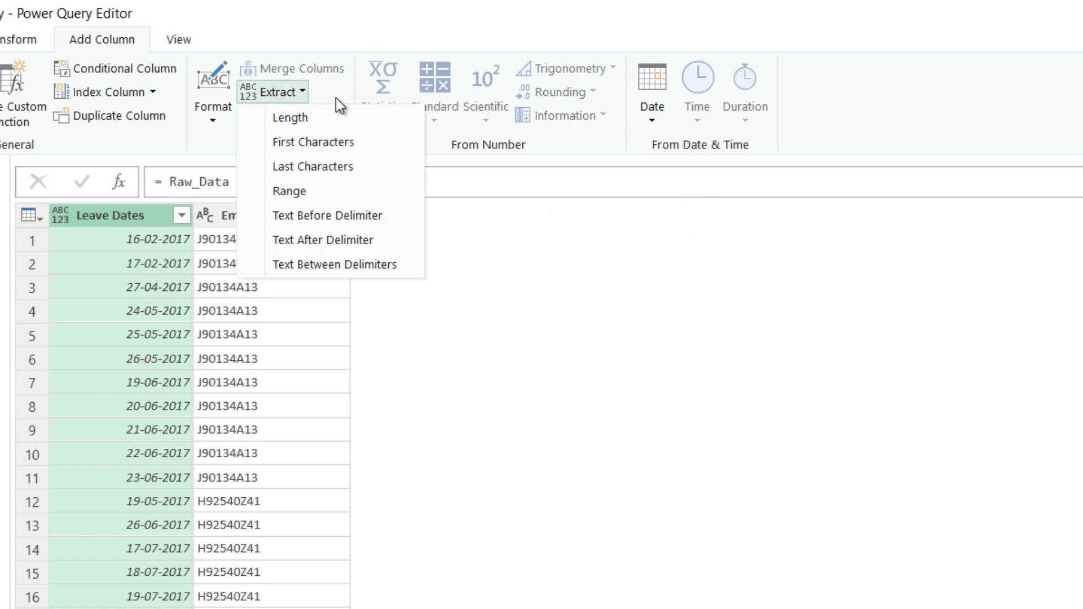
pyautogui.click(652, 93)
pyautogui.moveTo(684, 244)
pyautogui.click(915, 346)
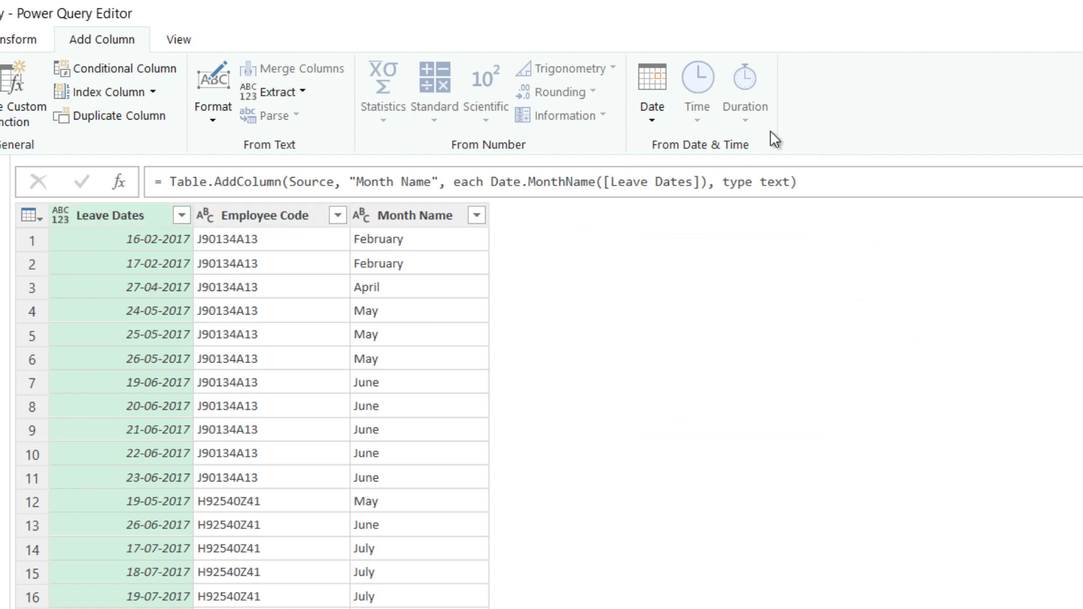
pyautogui.click(652, 93)
pyautogui.moveTo(692, 316)
pyautogui.click(878, 323)
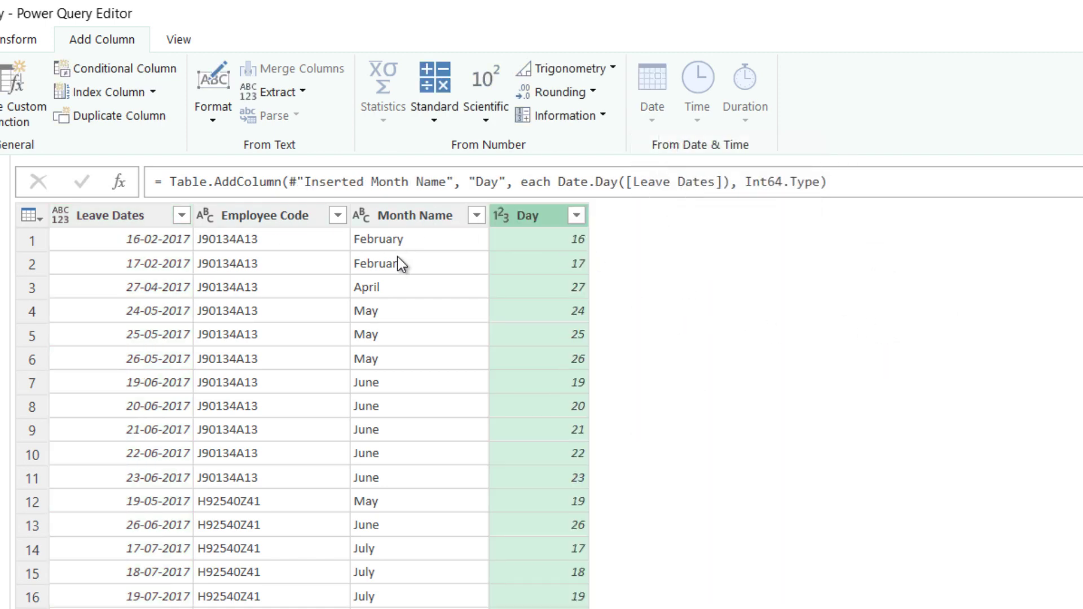
# Delete the Leave Dates column and select the Month Name column.
pyautogui.click(89, 218)
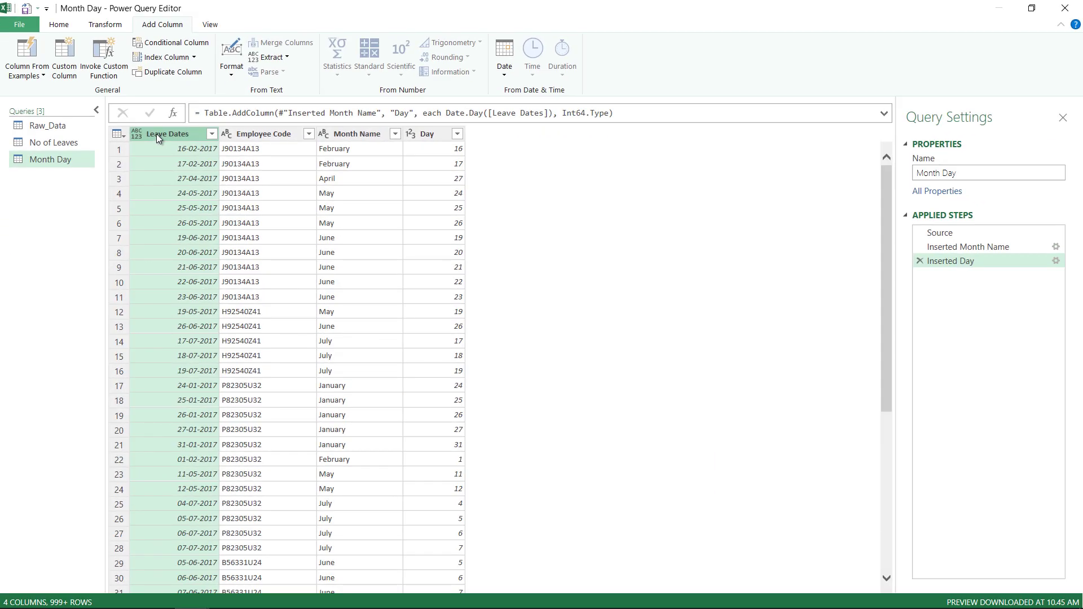
pyautogui.press('Delete')
pyautogui.click(104, 24)
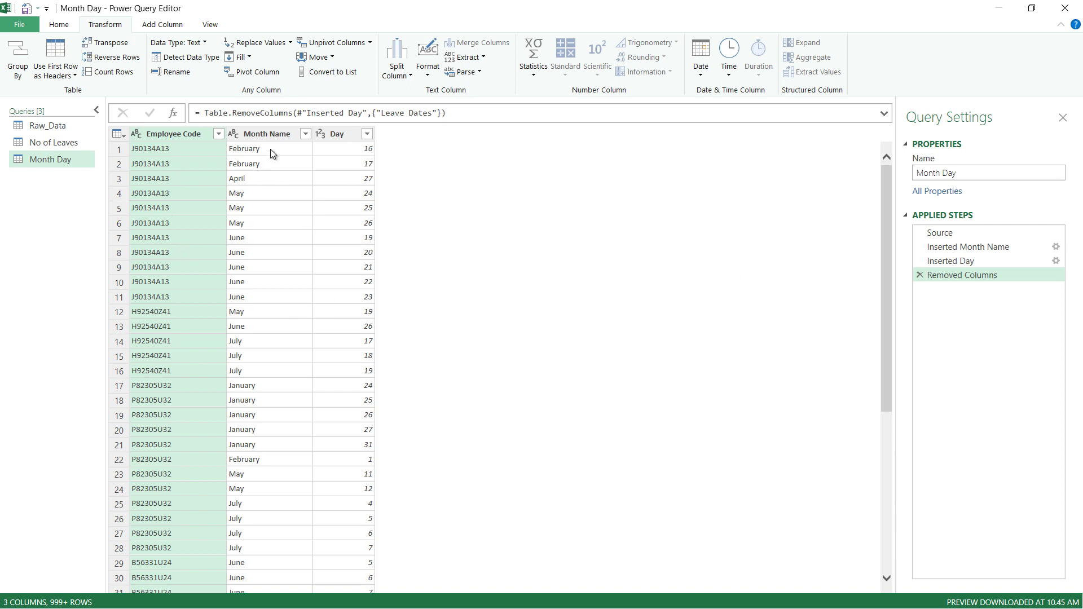
pyautogui.click(270, 135)
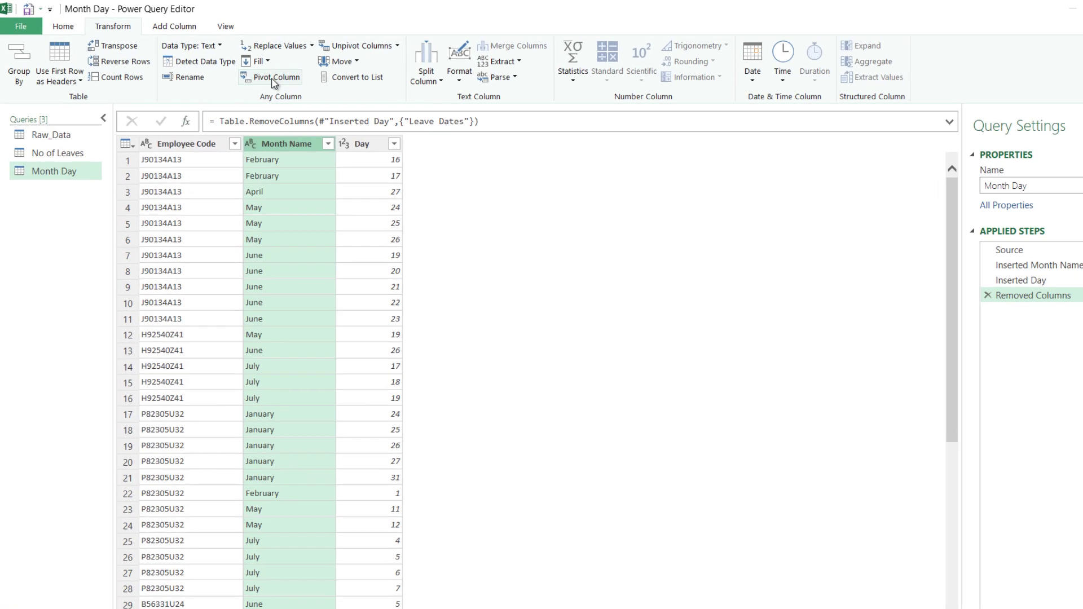
pyautogui.click(274, 79)
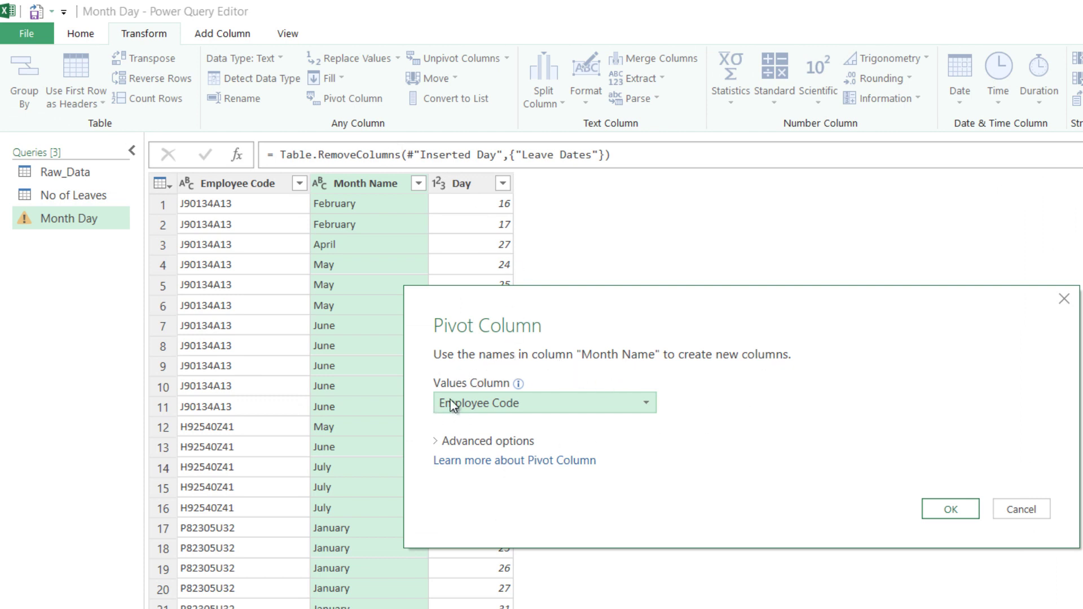
pyautogui.click(471, 441)
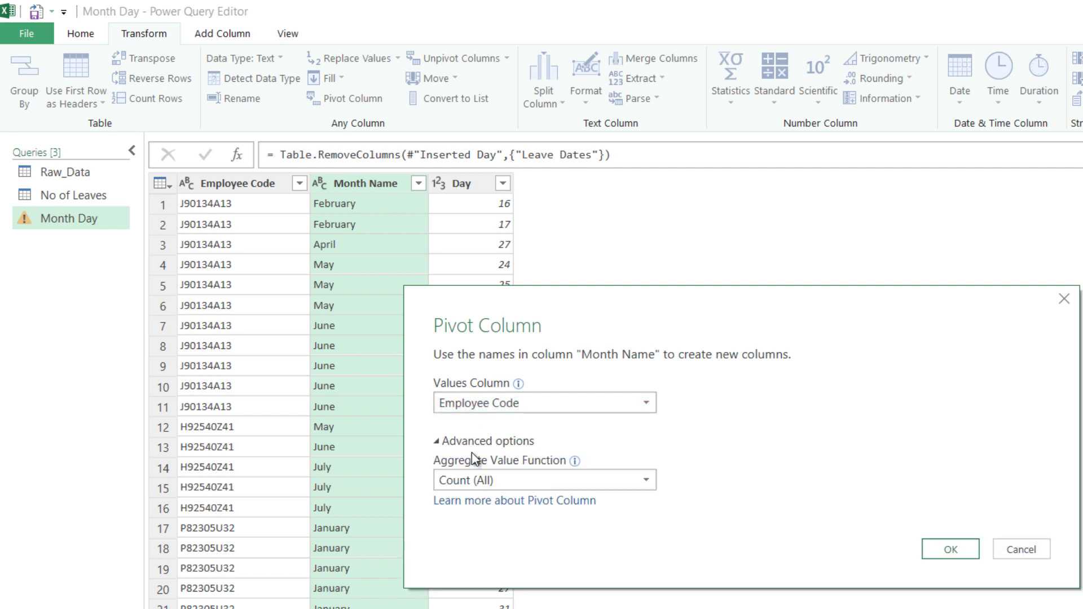
pyautogui.click(964, 551)
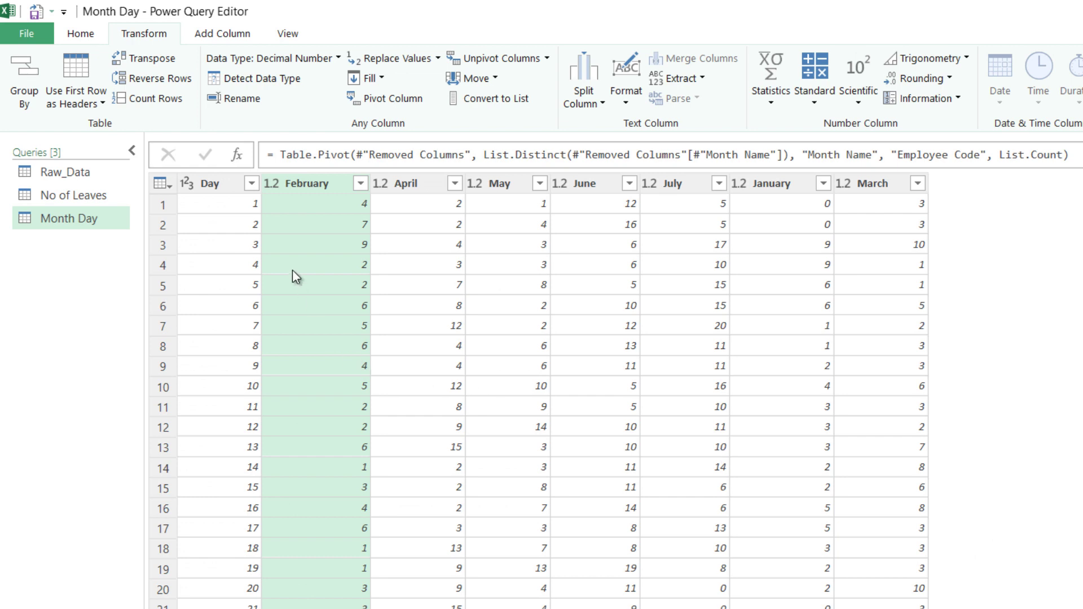
pyautogui.click(226, 183)
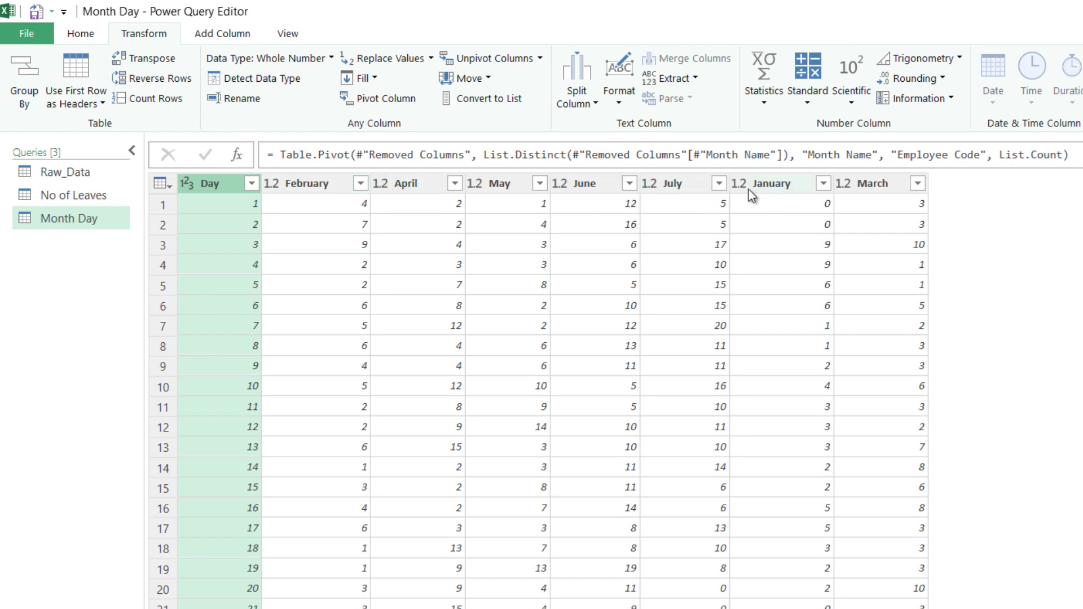
# Move January and March into calendar order, then add an Addition column summing January–July.
pyautogui.moveTo(782, 186); pyautogui.dragTo(309, 182)
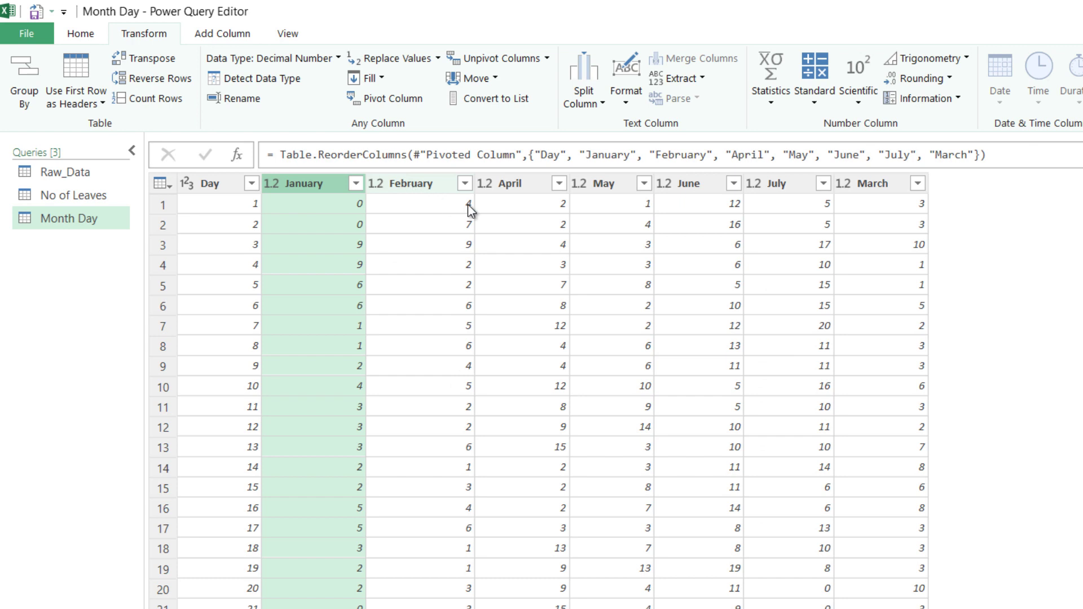
pyautogui.moveTo(875, 184); pyautogui.dragTo(531, 181)
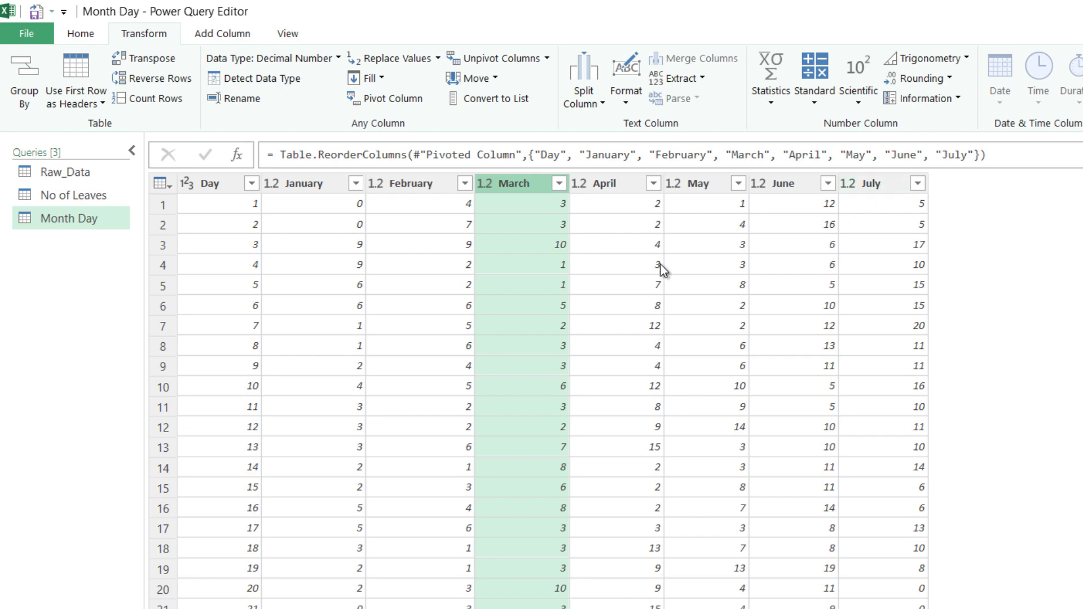
pyautogui.click(262, 147)
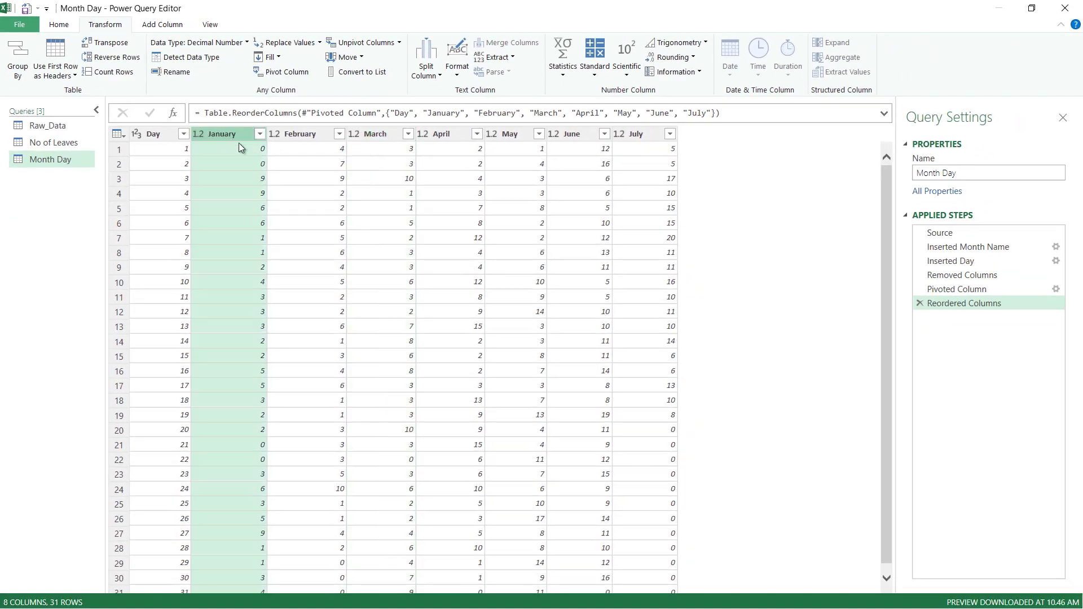
pyautogui.keyDown('ctrl'); pyautogui.click(639, 133); pyautogui.keyUp('ctrl')
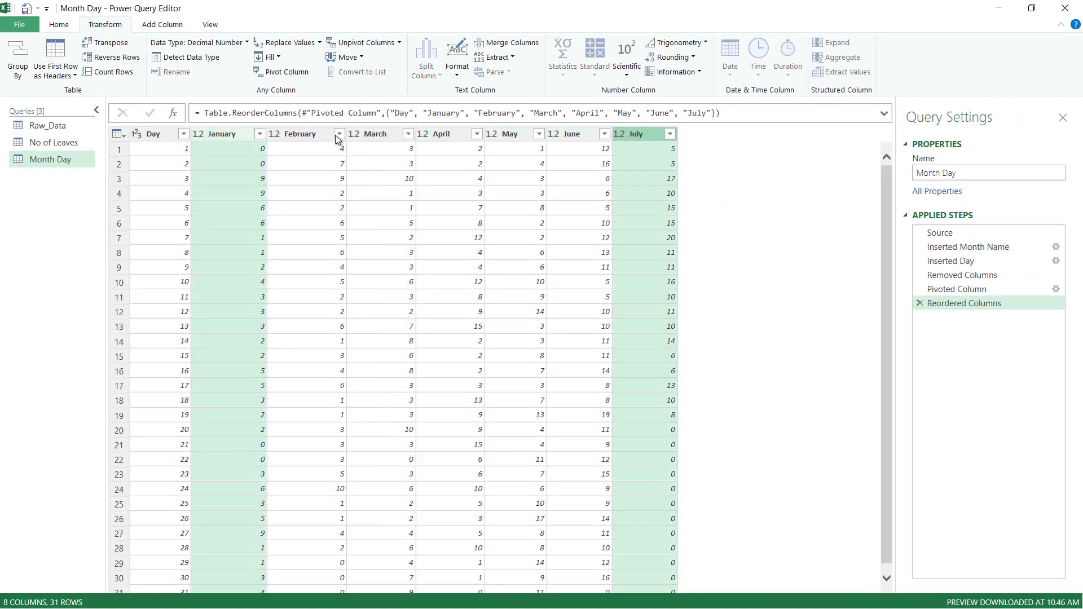
pyautogui.click(304, 135)
pyautogui.moveTo(253, 136); pyautogui.dragTo(639, 139)
pyautogui.click(163, 24)
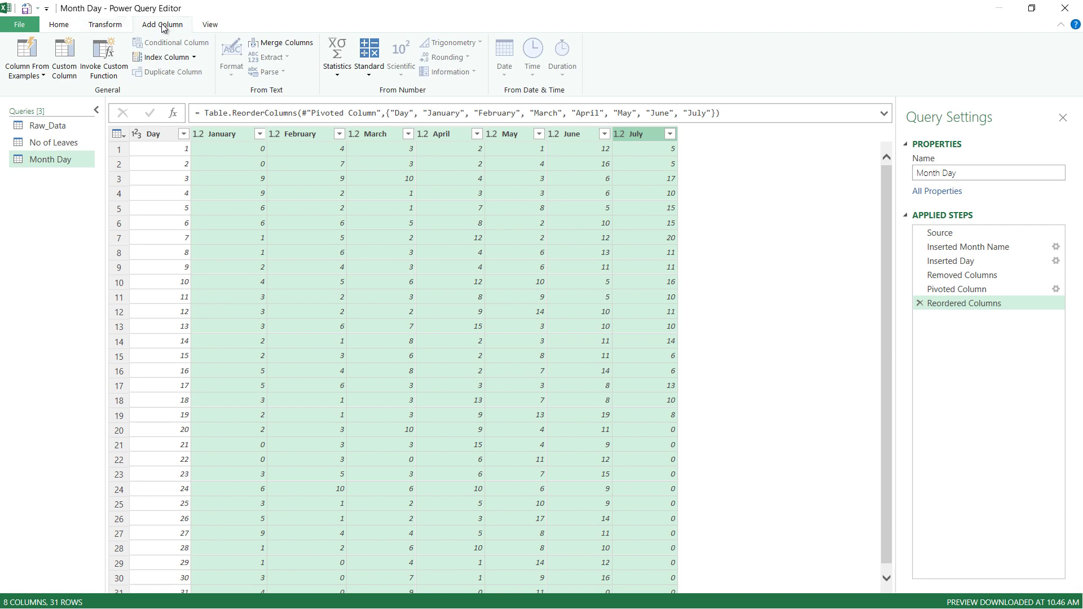
pyautogui.click(379, 62)
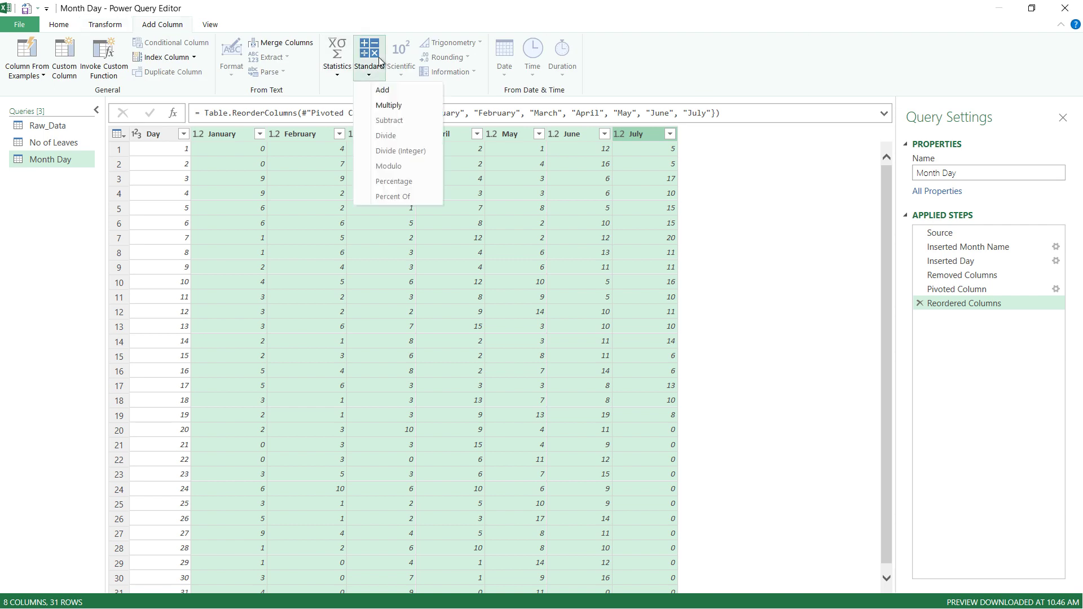
pyautogui.click(382, 91)
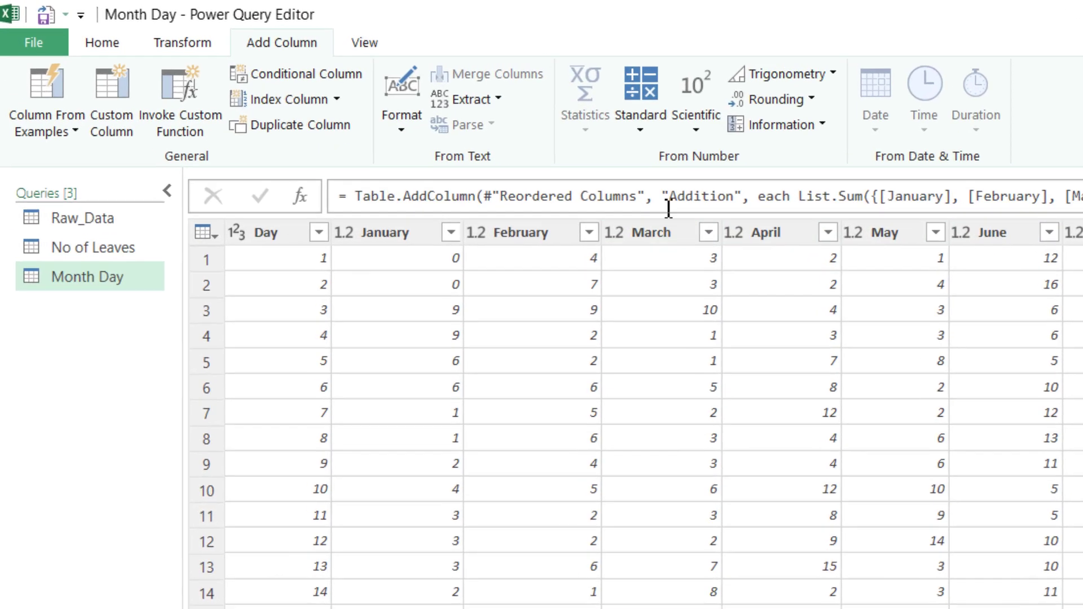
# Rename the Addition column to 'Total Leaves' and close and load Month Day to a sheet.
pyautogui.doubleClick(748, 213)
pyautogui.write('Total ')
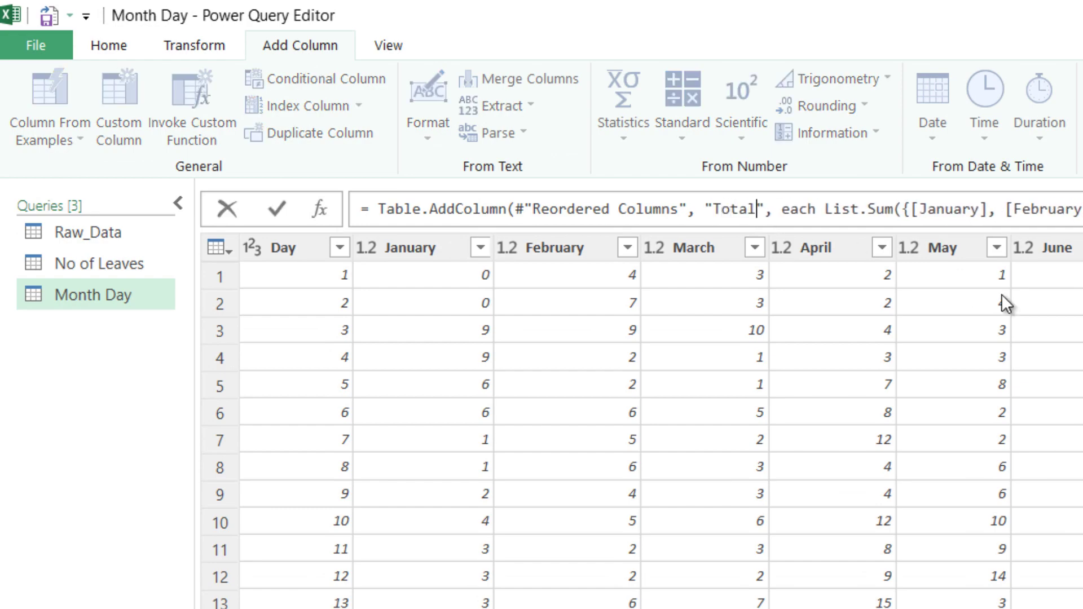
pyautogui.write('Leave')
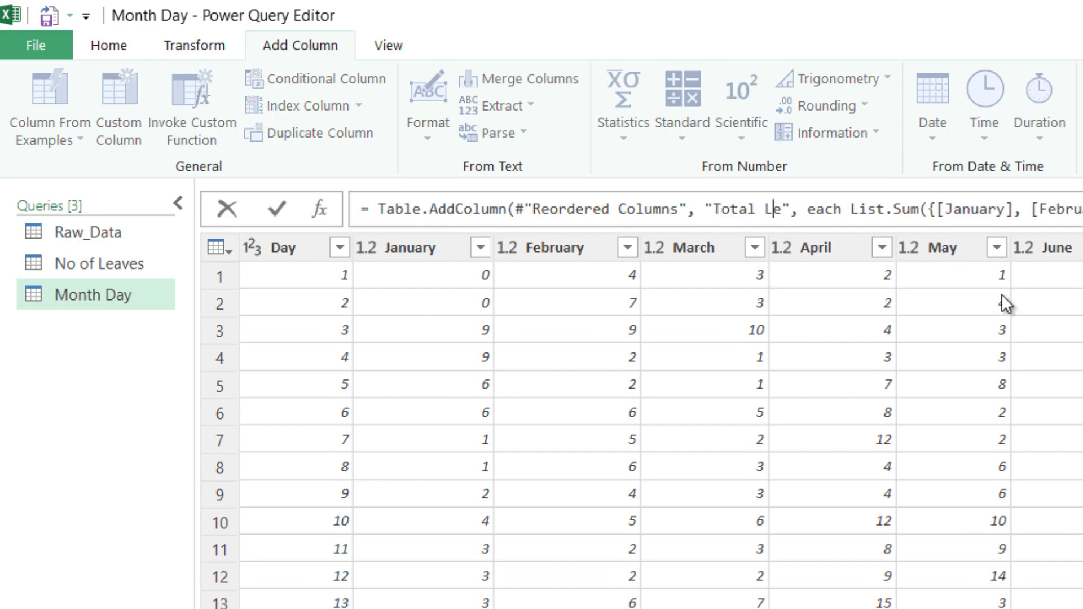
pyautogui.write('s')
pyautogui.press('Return')
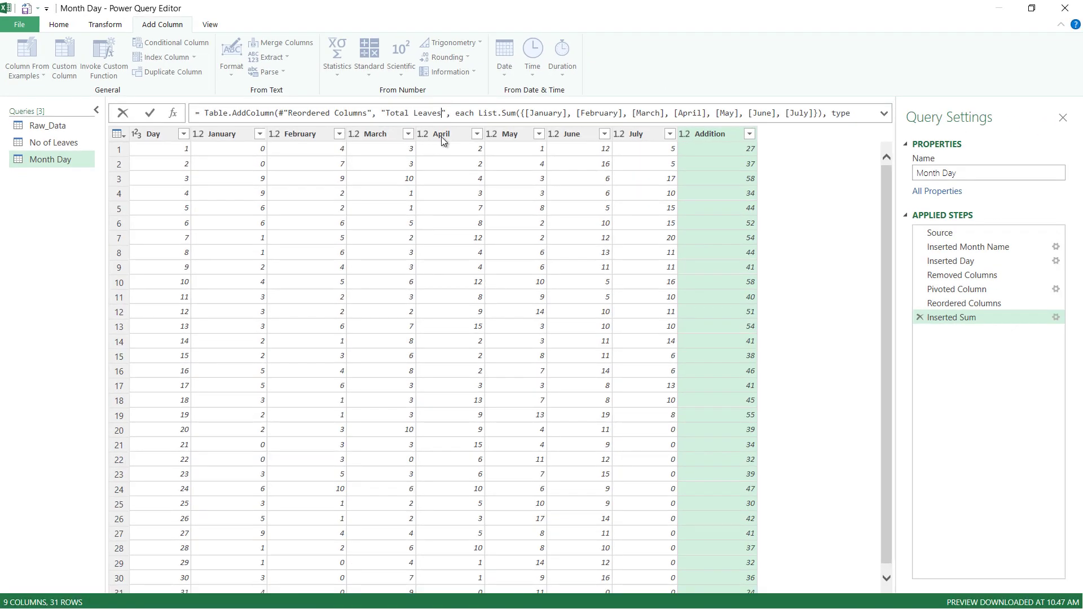
pyautogui.click(59, 25)
pyautogui.click(17, 51)
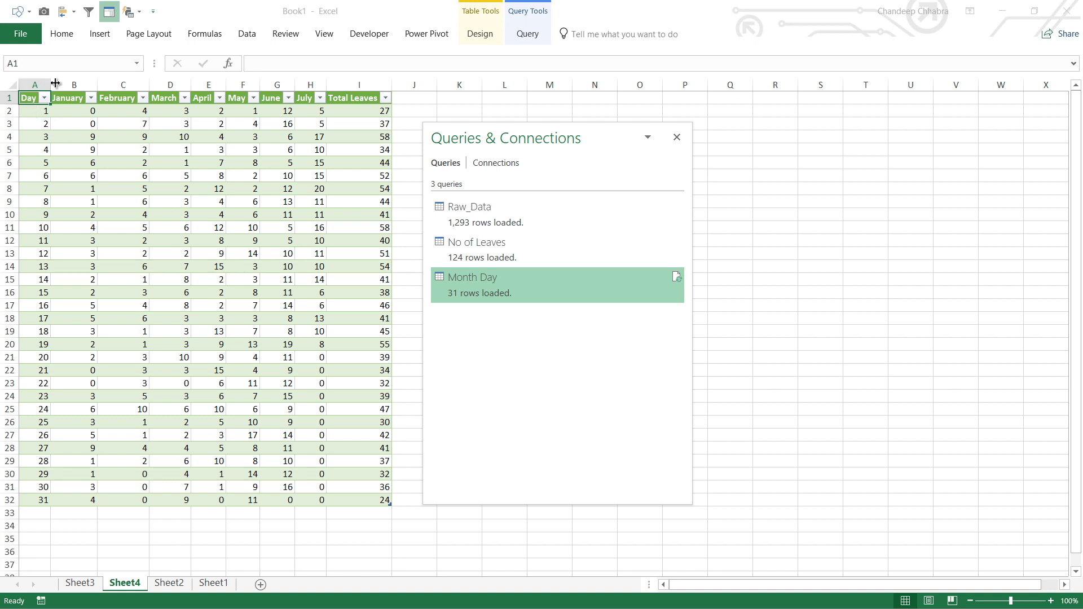
# Widen column A and apply the Red-White-Blue colour scale to B2:H32.
pyautogui.moveTo(51, 85); pyautogui.dragTo(64, 84)
pyautogui.click(253, 308)
pyautogui.moveTo(469, 134); pyautogui.dragTo(566, 135)
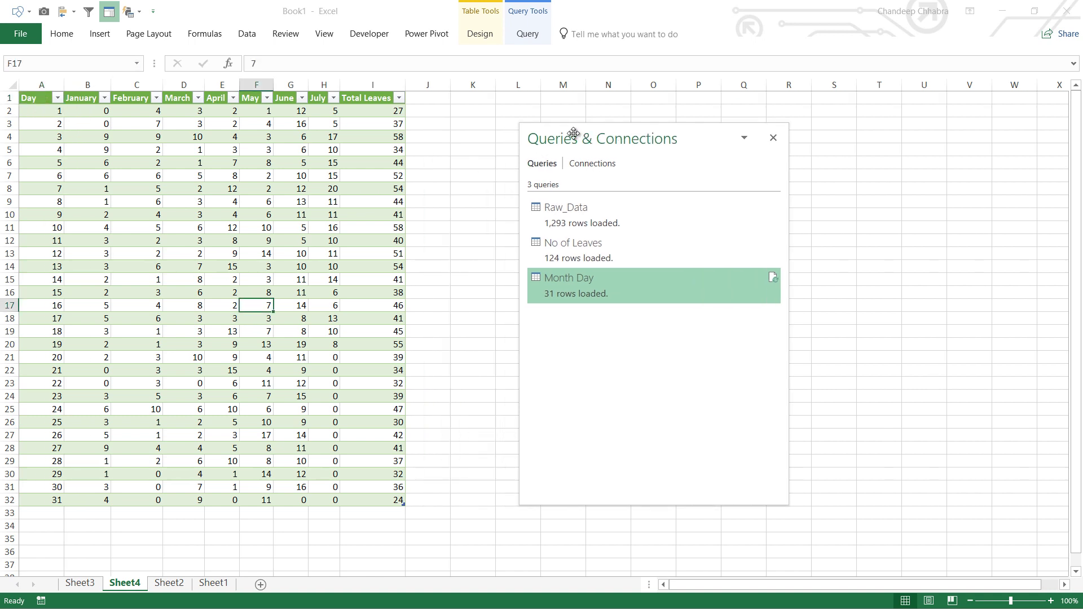
pyautogui.moveTo(88, 110); pyautogui.dragTo(327, 502)
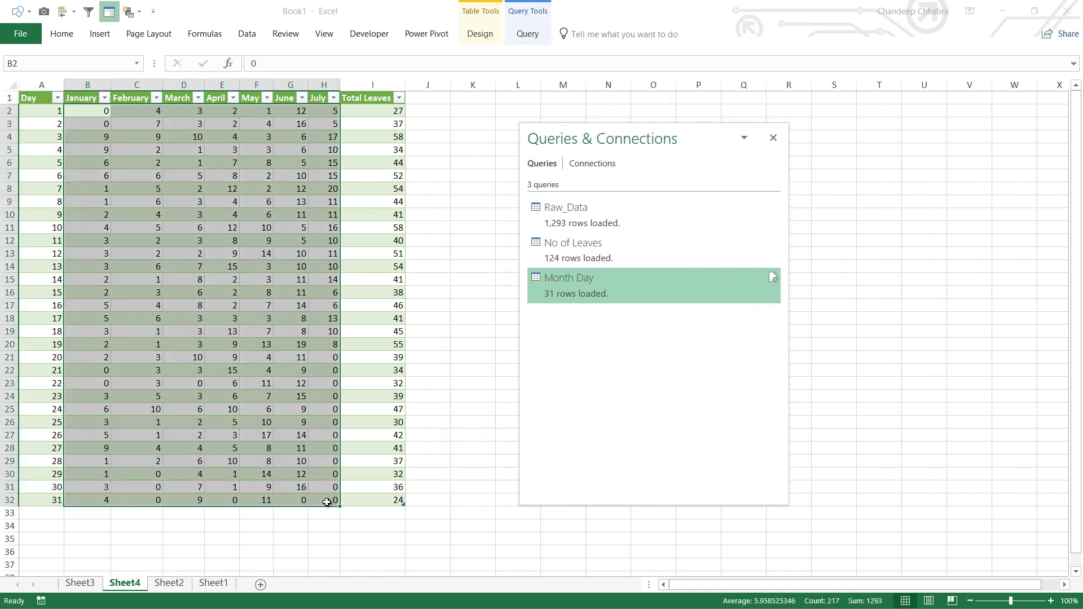
pyautogui.hotkey('alt', 'h')
pyautogui.press('l')
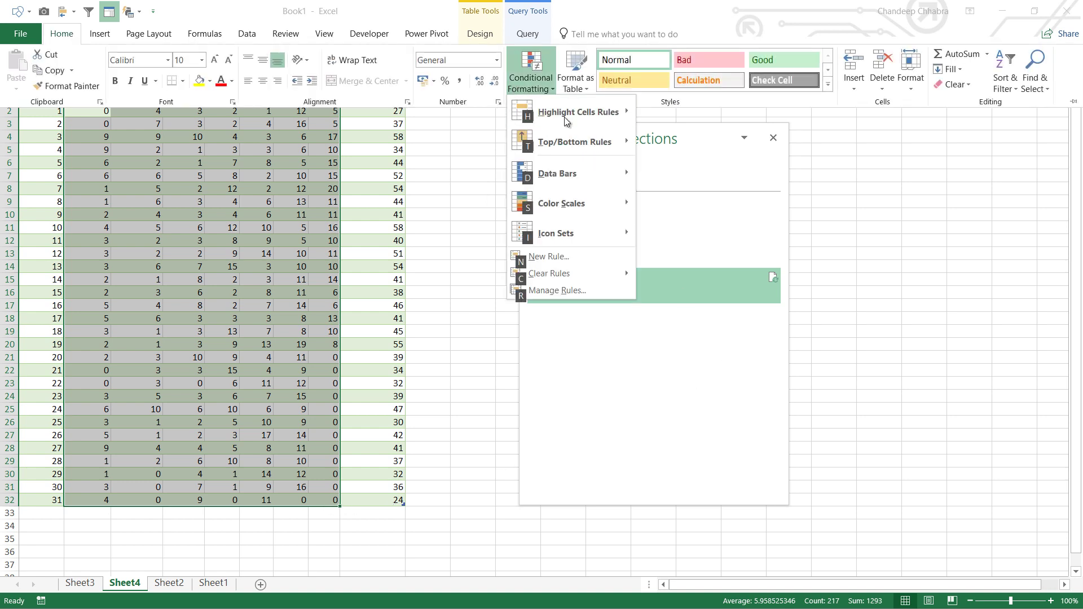
pyautogui.moveTo(566, 115)
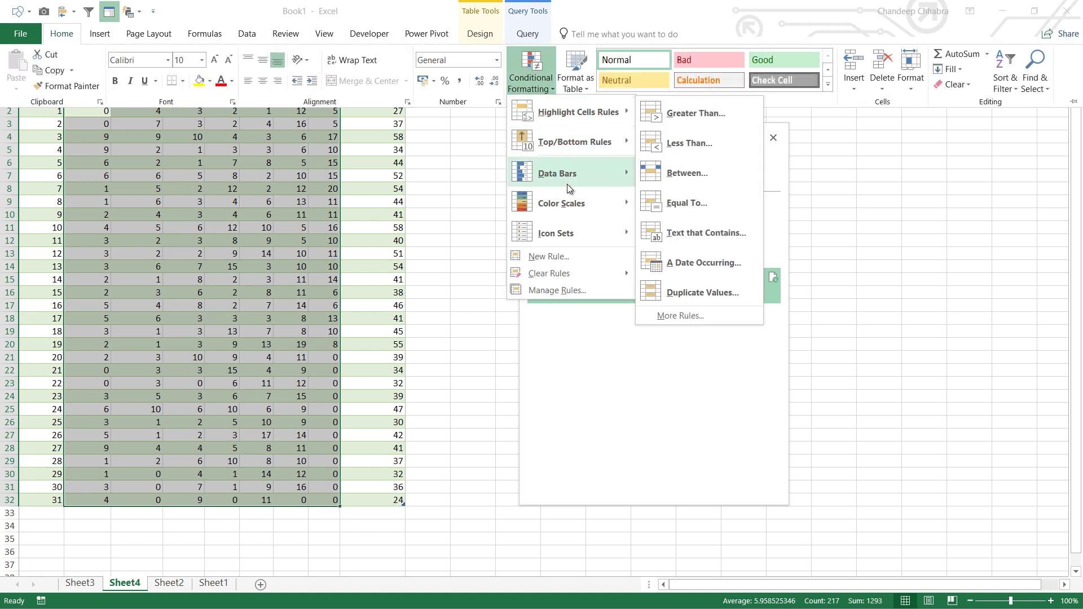
pyautogui.moveTo(566, 203)
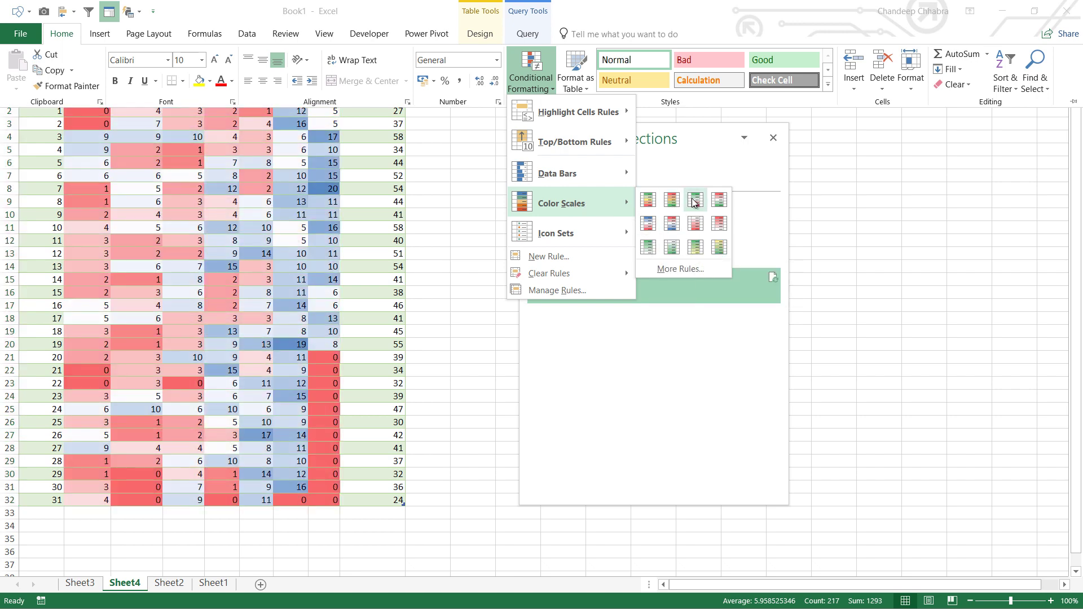
pyautogui.click(672, 224)
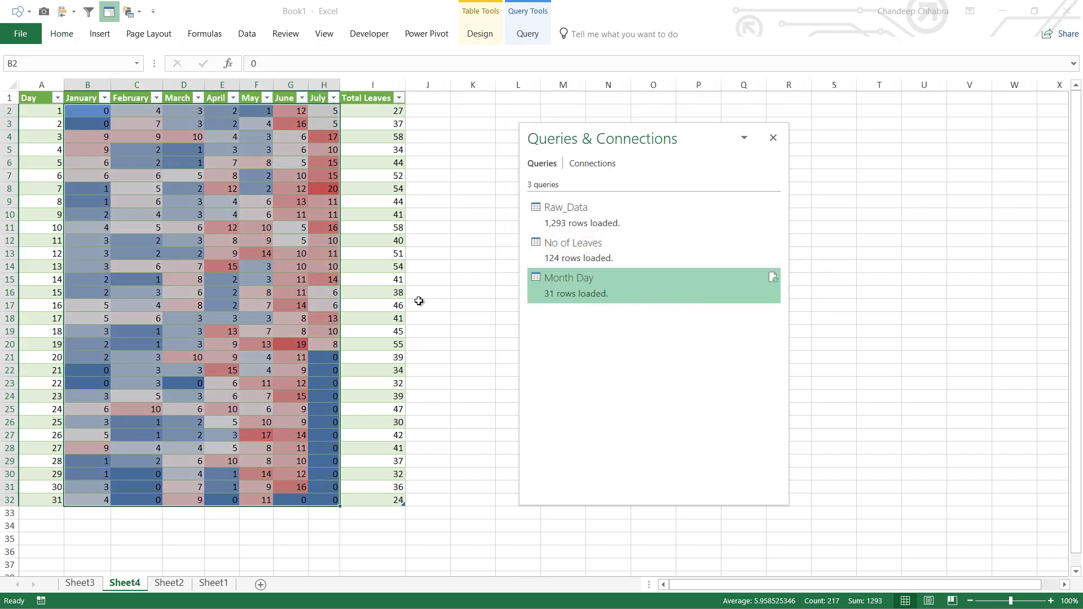
# Inspect the heatmap, checking cell G20 and the April–June counts in E2:G32.
pyautogui.click(418, 306)
pyautogui.click(303, 347)
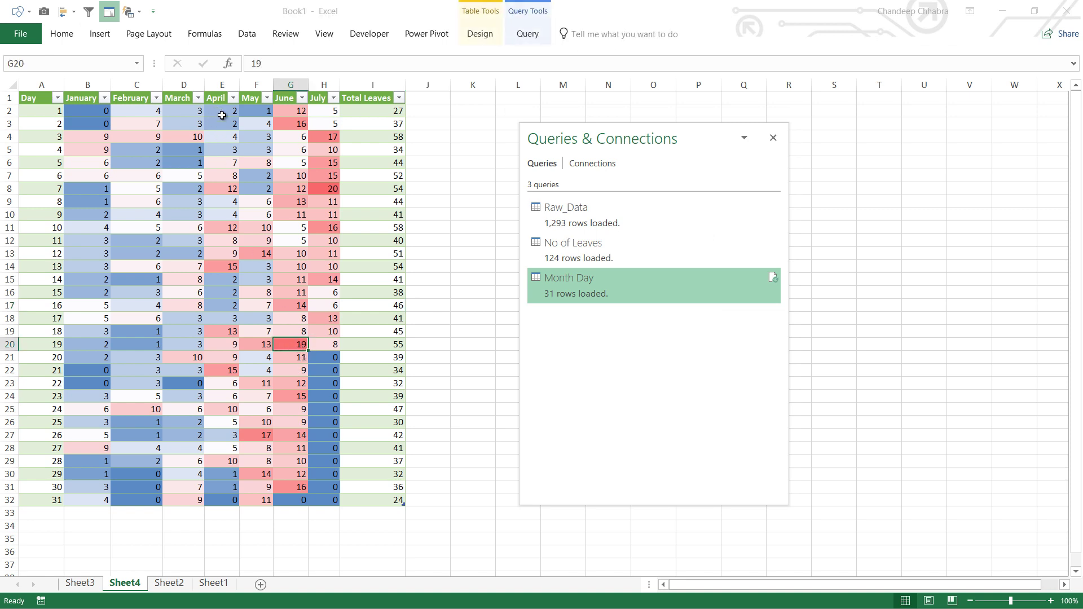
pyautogui.moveTo(225, 113); pyautogui.dragTo(281, 501)
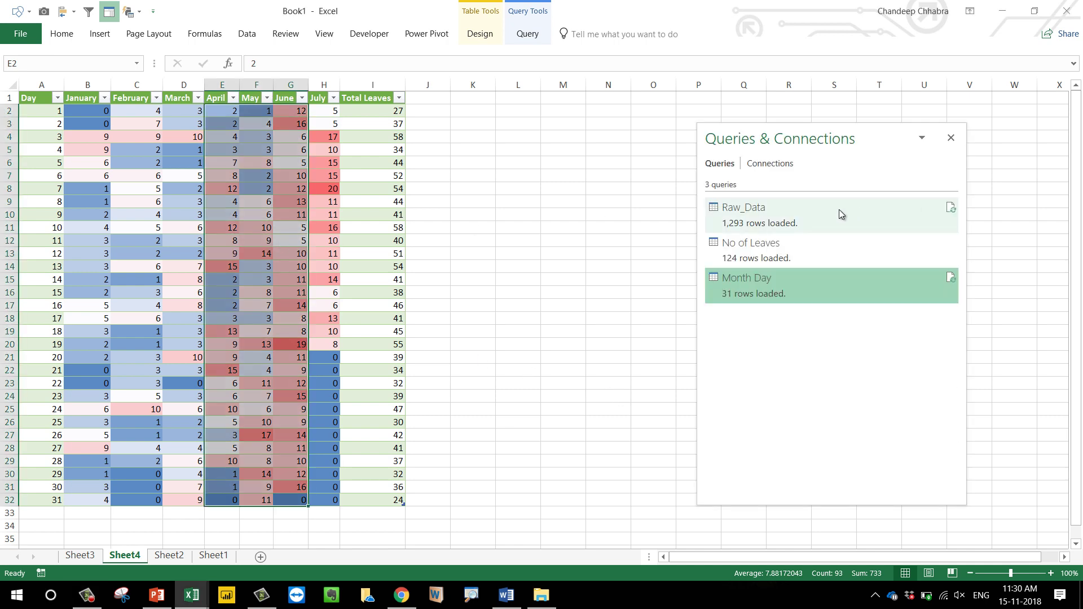
# Create a query referencing Raw_Data and name it 'Day of the Month'.
pyautogui.doubleClick(838, 209)
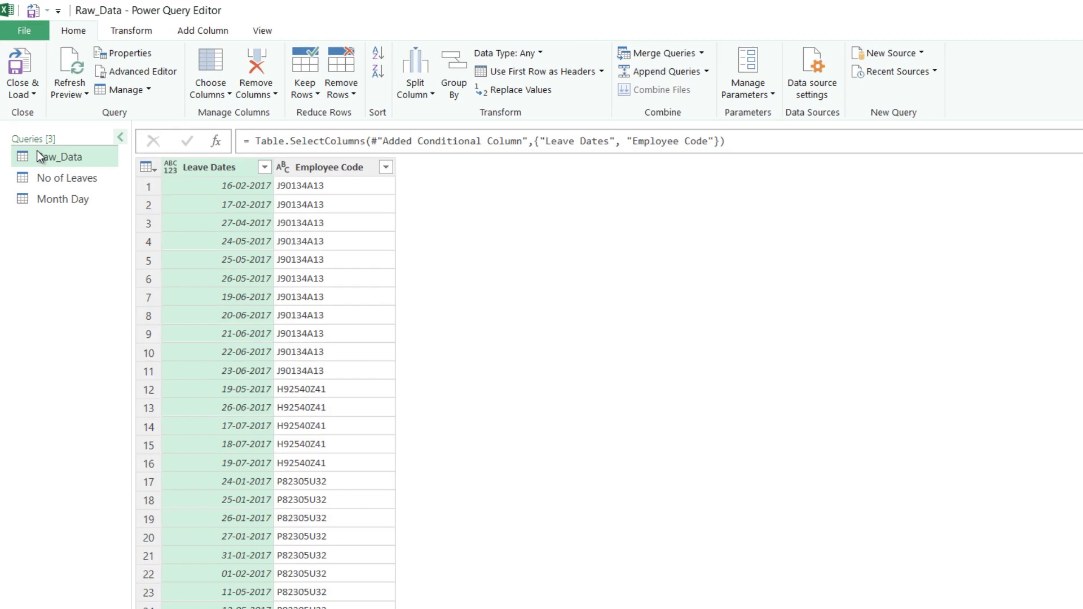
pyautogui.rightClick(82, 161)
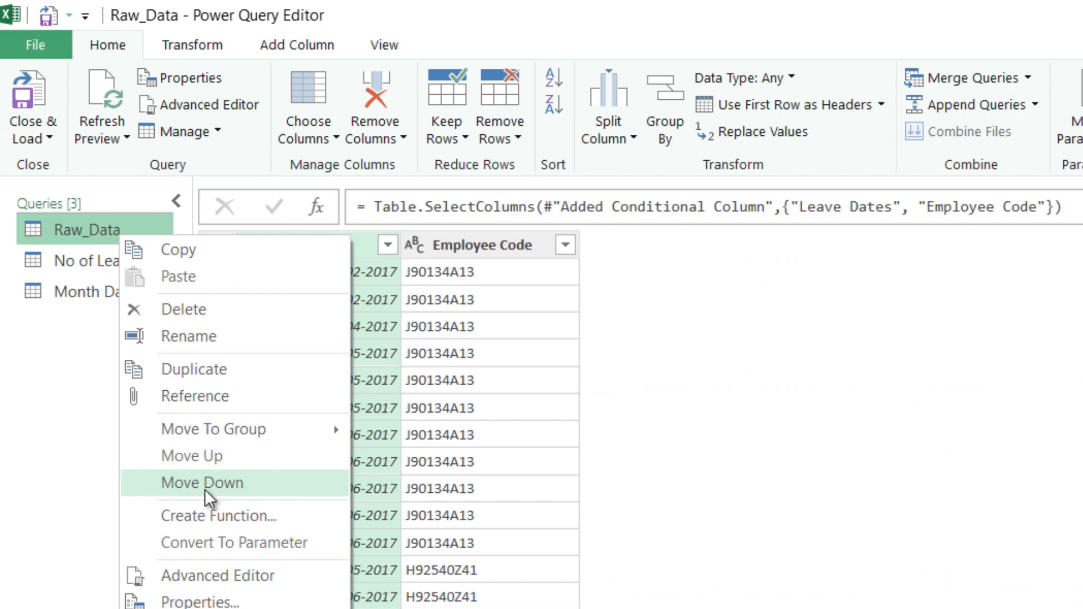
pyautogui.click(218, 390)
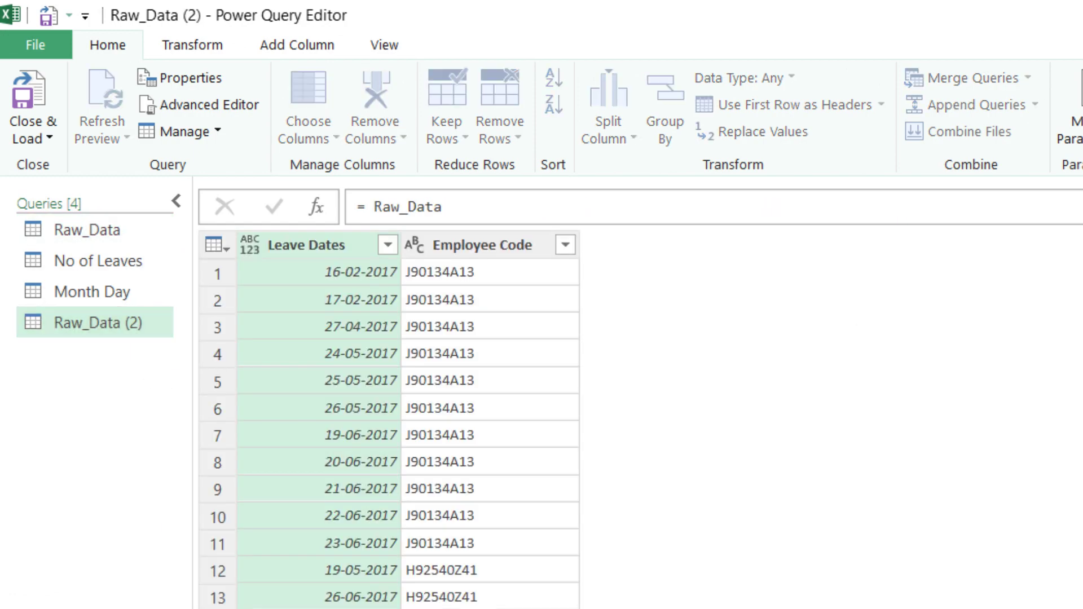
pyautogui.write('Day of the Month')
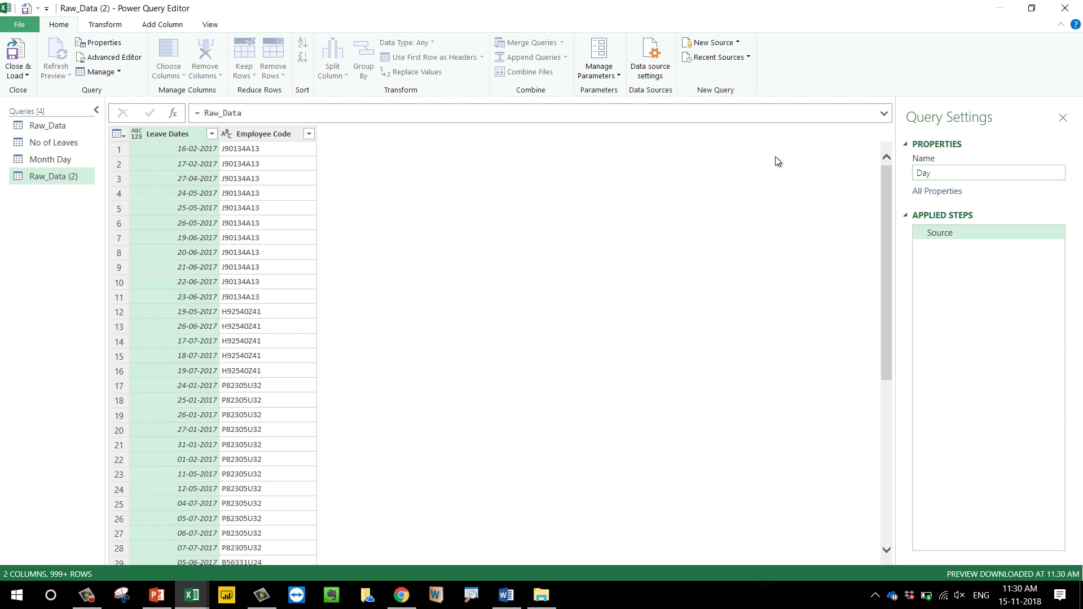
pyautogui.press('Return')
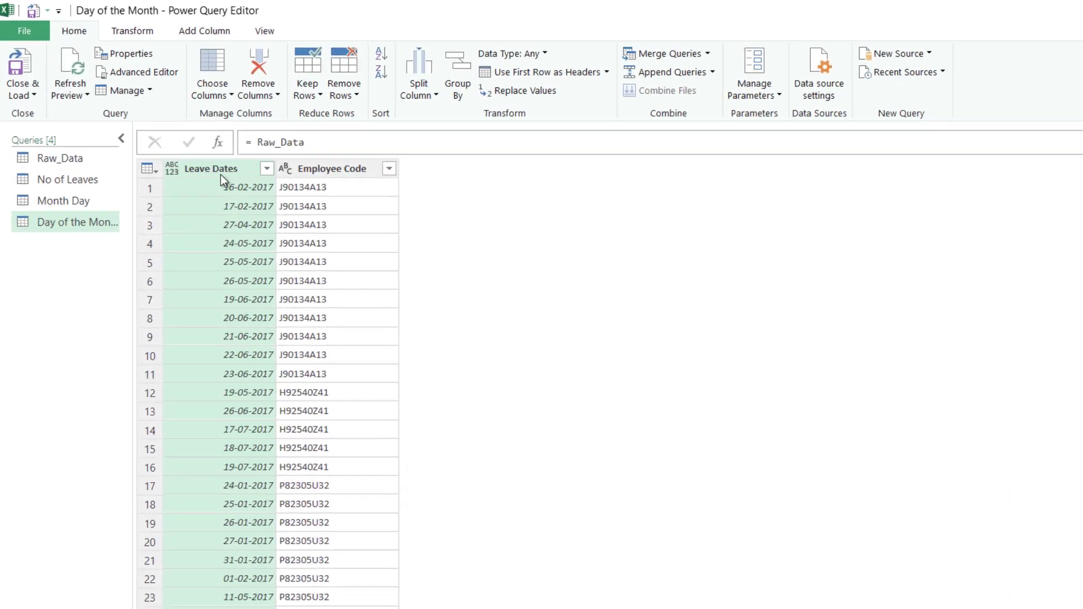
# Add a Month Name column derived from the leave dates.
pyautogui.click(242, 38)
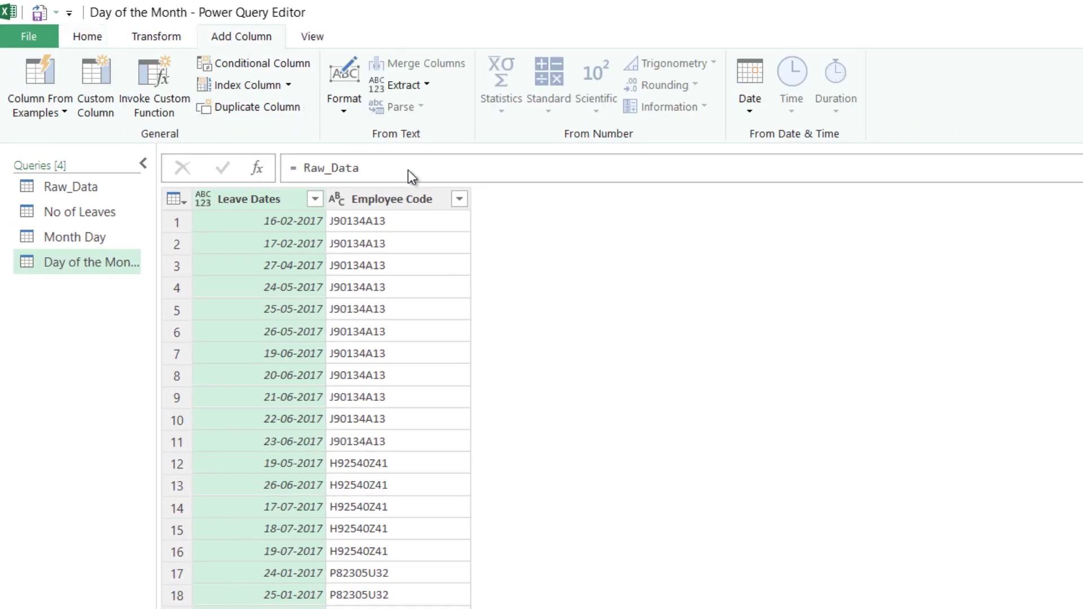
pyautogui.click(744, 85)
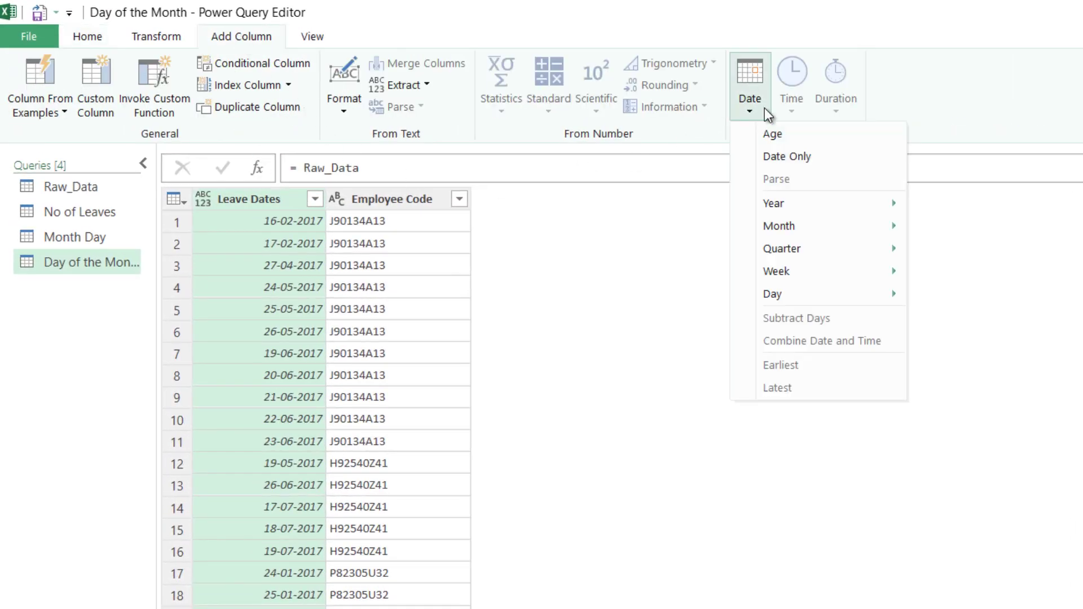
pyautogui.moveTo(831, 226)
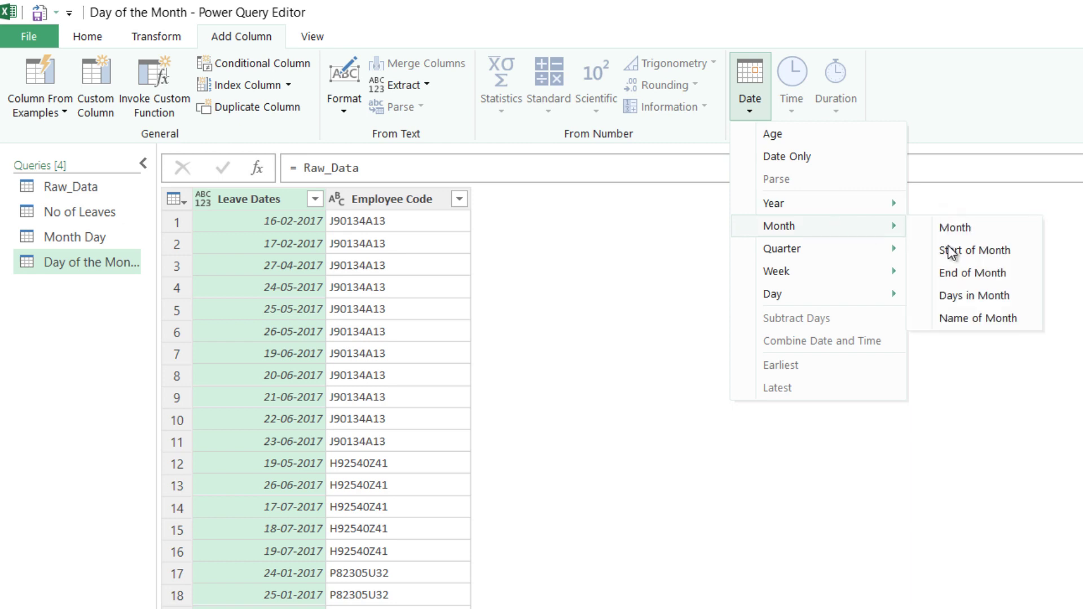
pyautogui.click(981, 319)
# Add Day Name and Day of Week columns, then delete the Leave Dates column.
pyautogui.click(762, 106)
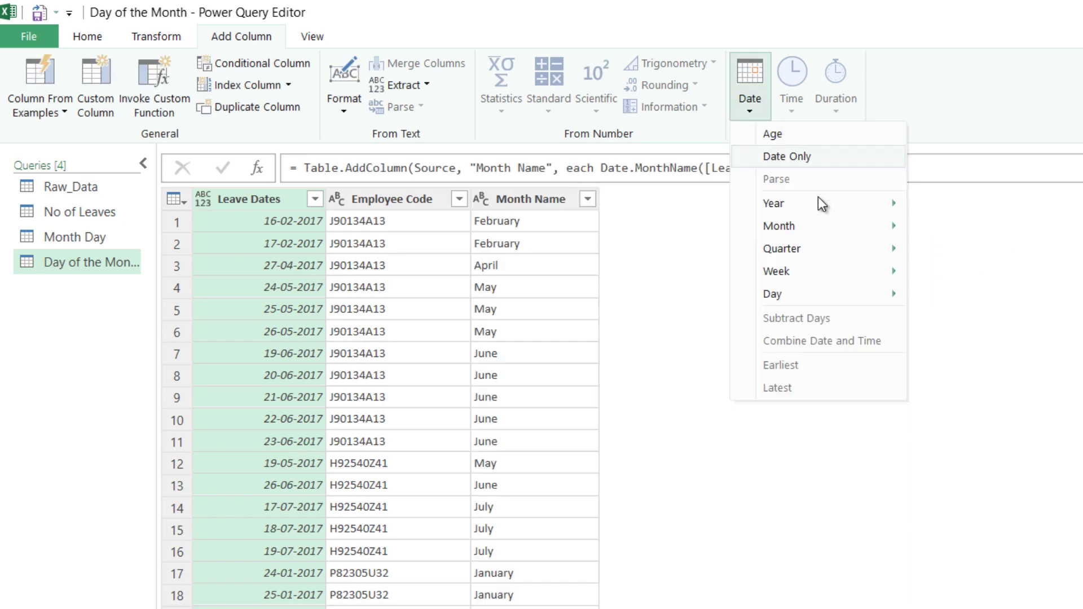
pyautogui.moveTo(813, 294)
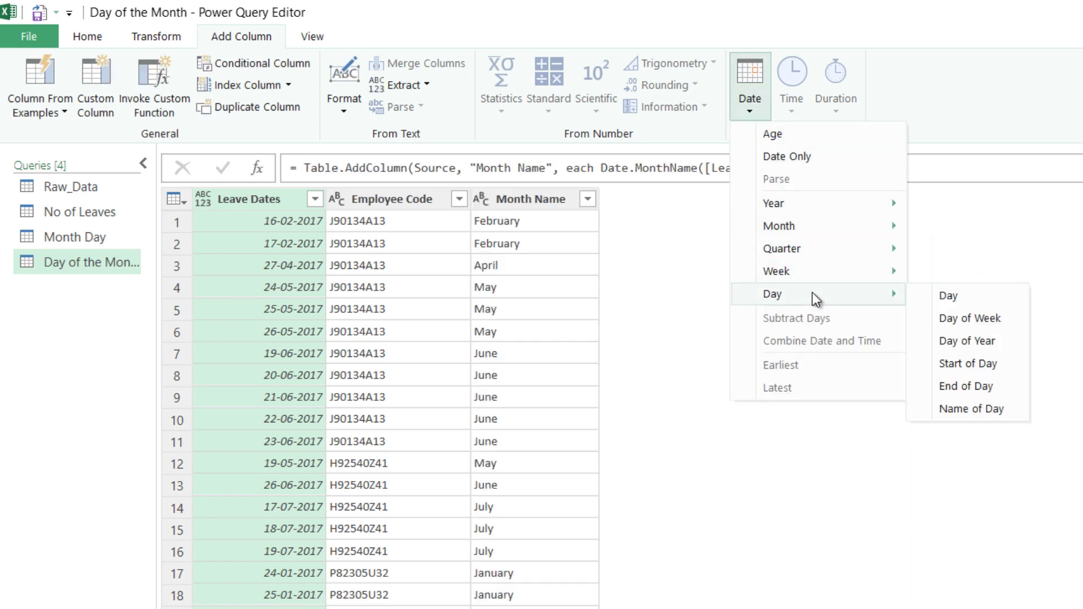
pyautogui.click(949, 410)
pyautogui.click(749, 115)
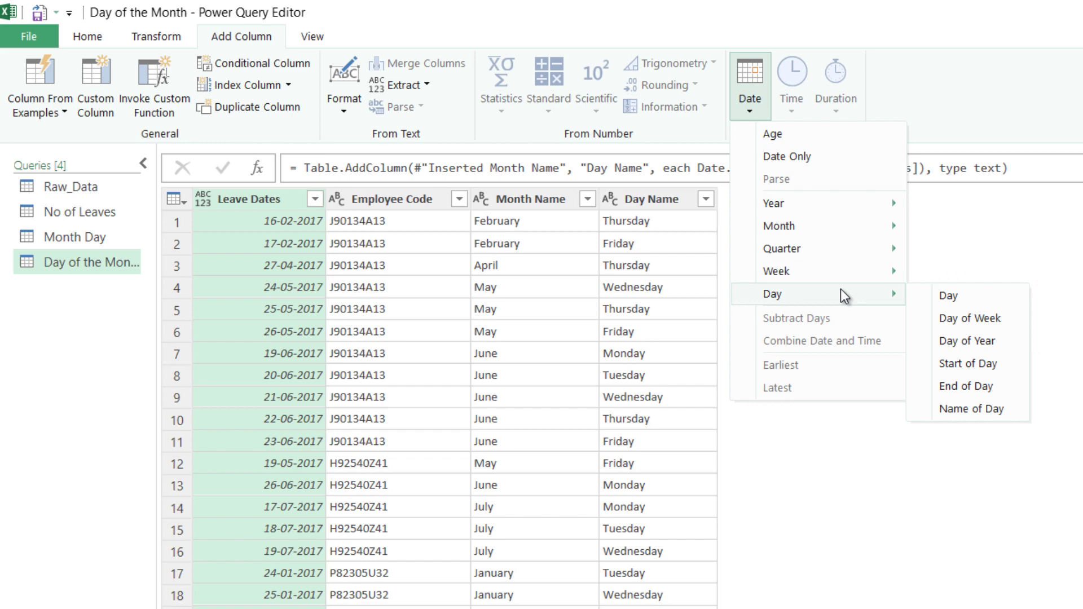
pyautogui.click(938, 320)
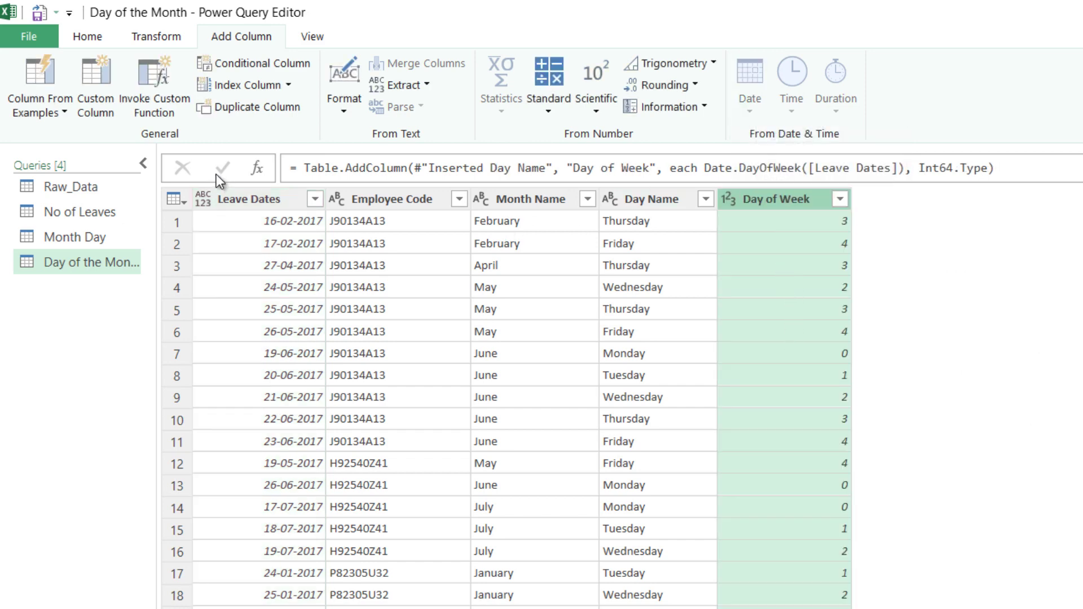
pyautogui.click(253, 198)
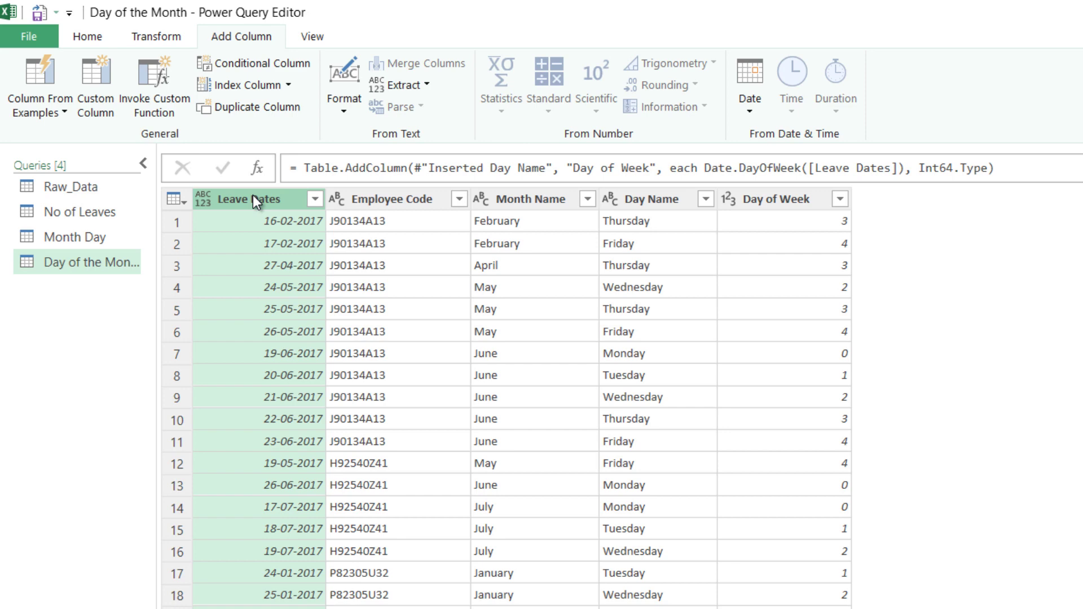
pyautogui.press('Delete')
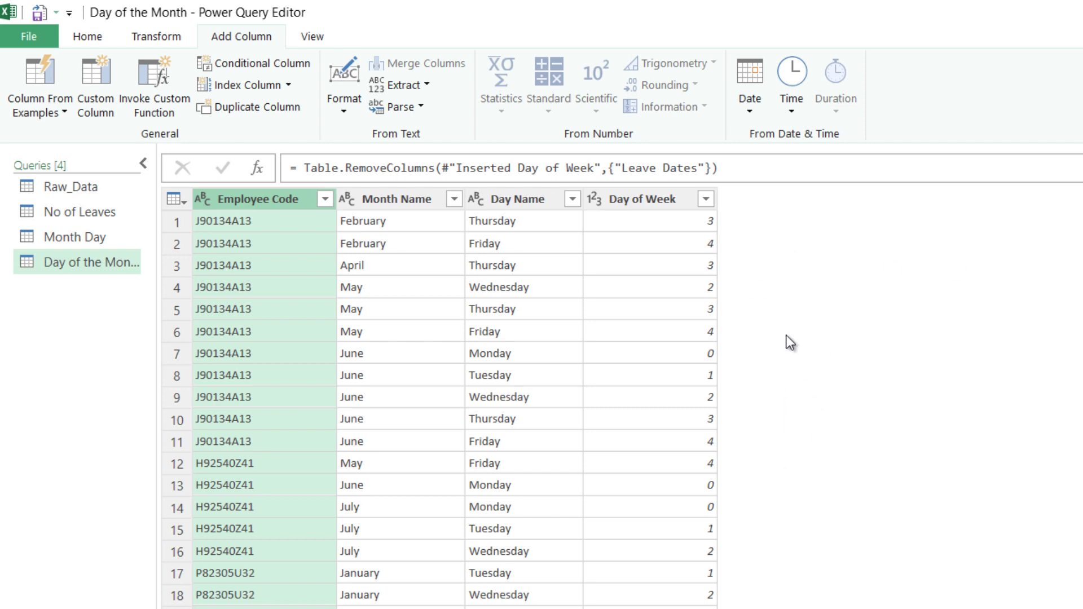
# Pivot Month Name into columns, counting Employee Code values with Count (All).
pyautogui.click(399, 207)
pyautogui.click(152, 41)
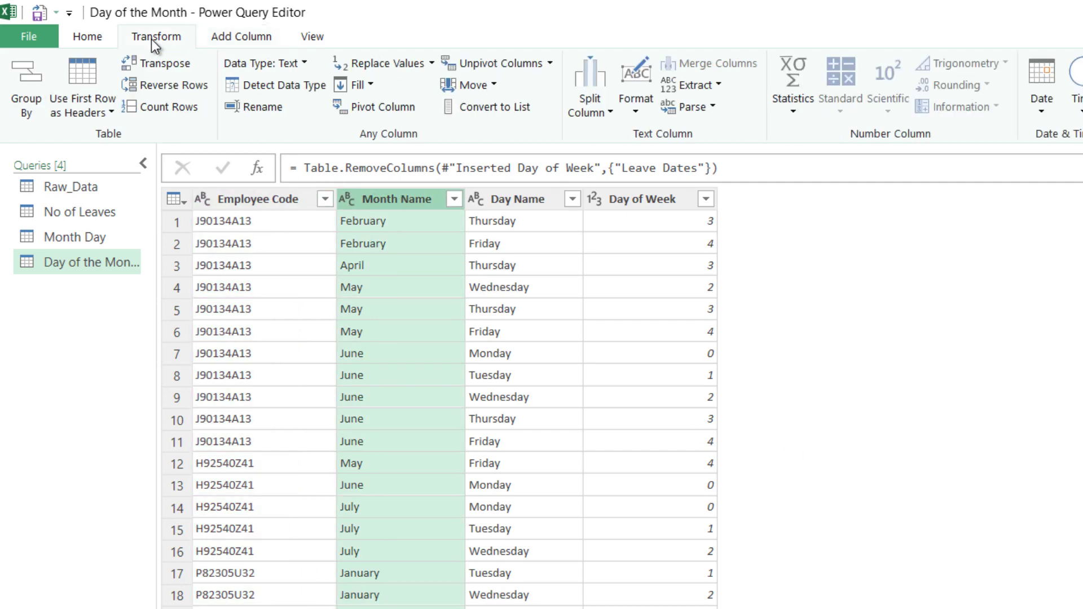
pyautogui.click(380, 112)
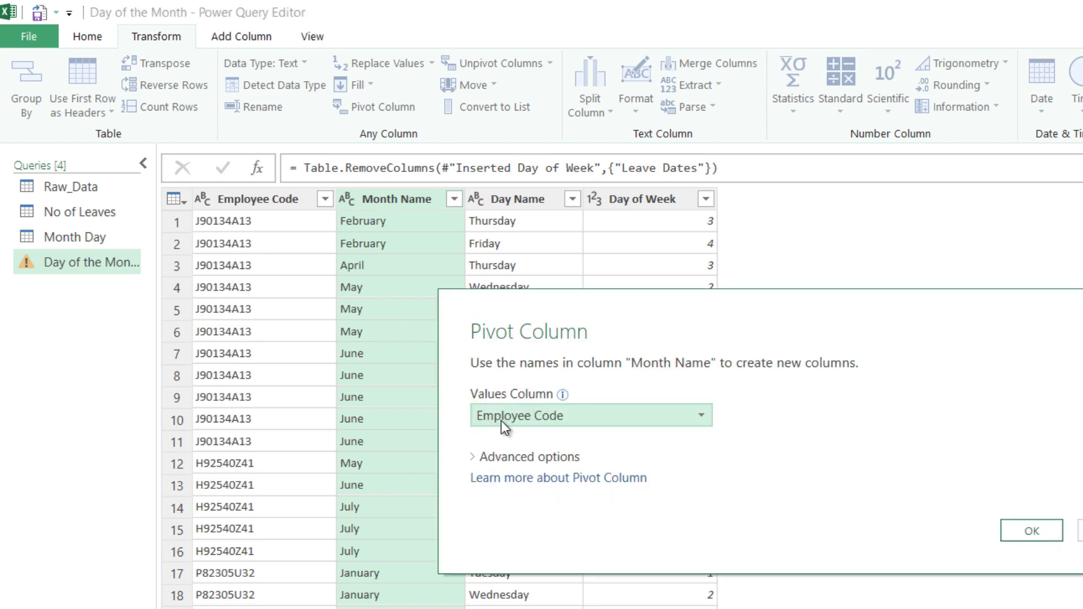
pyautogui.click(500, 456)
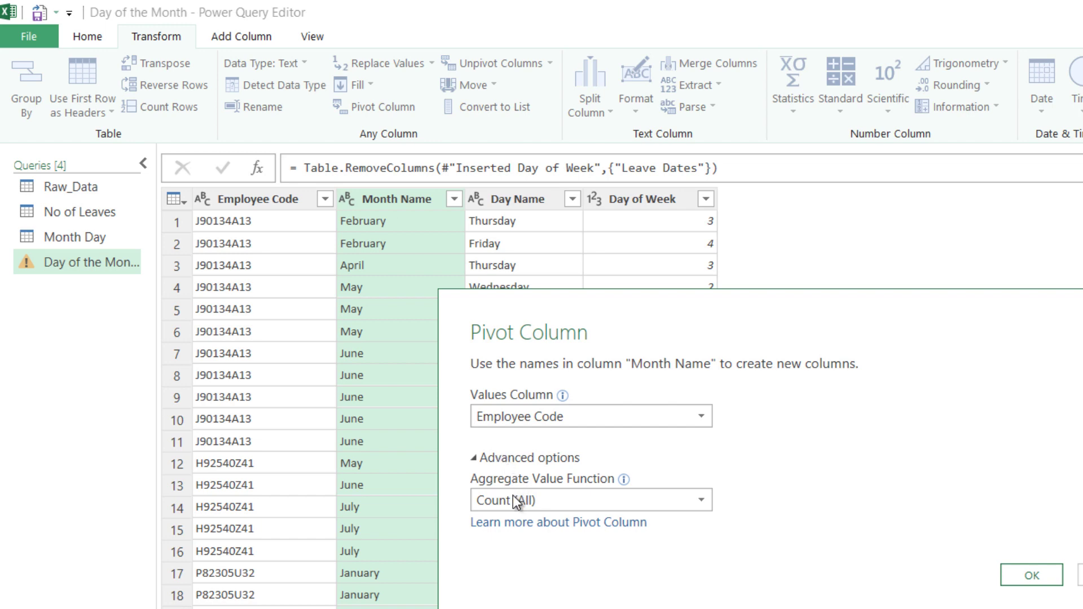
pyautogui.click(1032, 576)
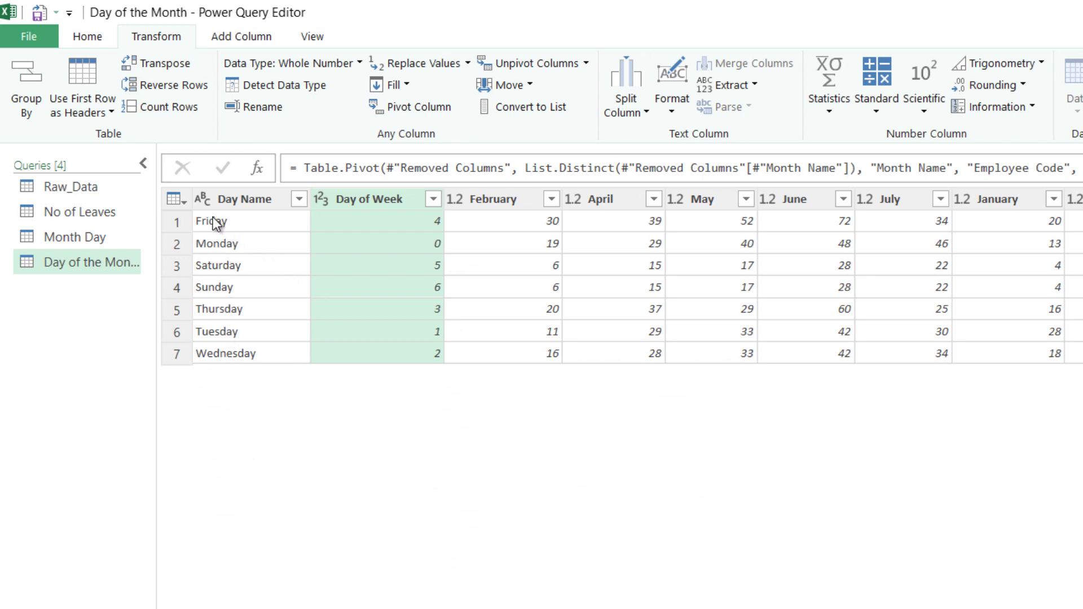
# Sort the rows by Day of Week ascending, then delete the Day of Week column.
pyautogui.rightClick(390, 204)
pyautogui.press('Escape')
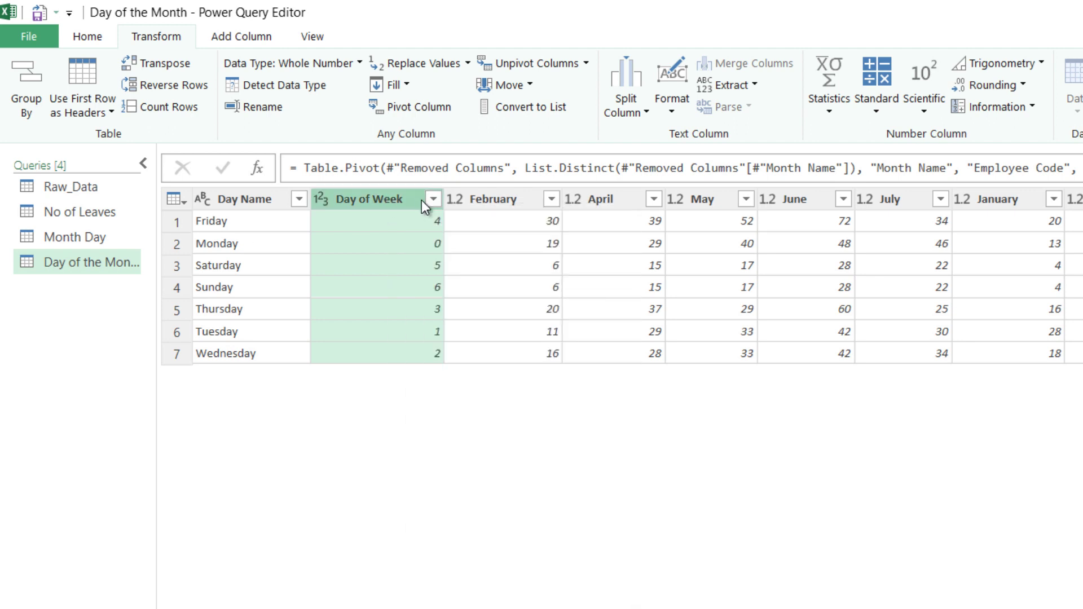
pyautogui.click(434, 200)
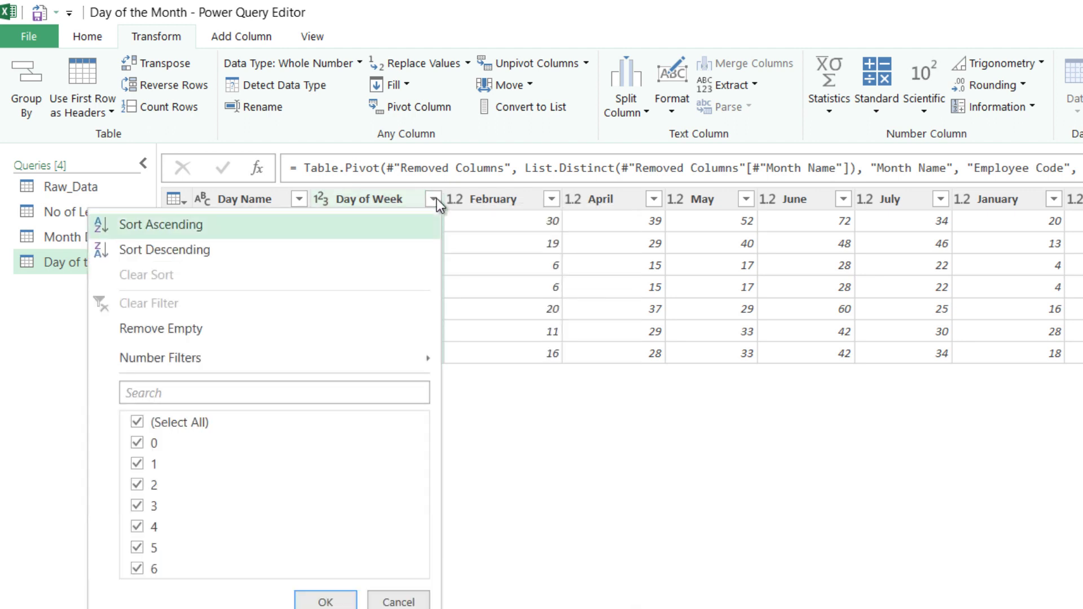
pyautogui.click(178, 231)
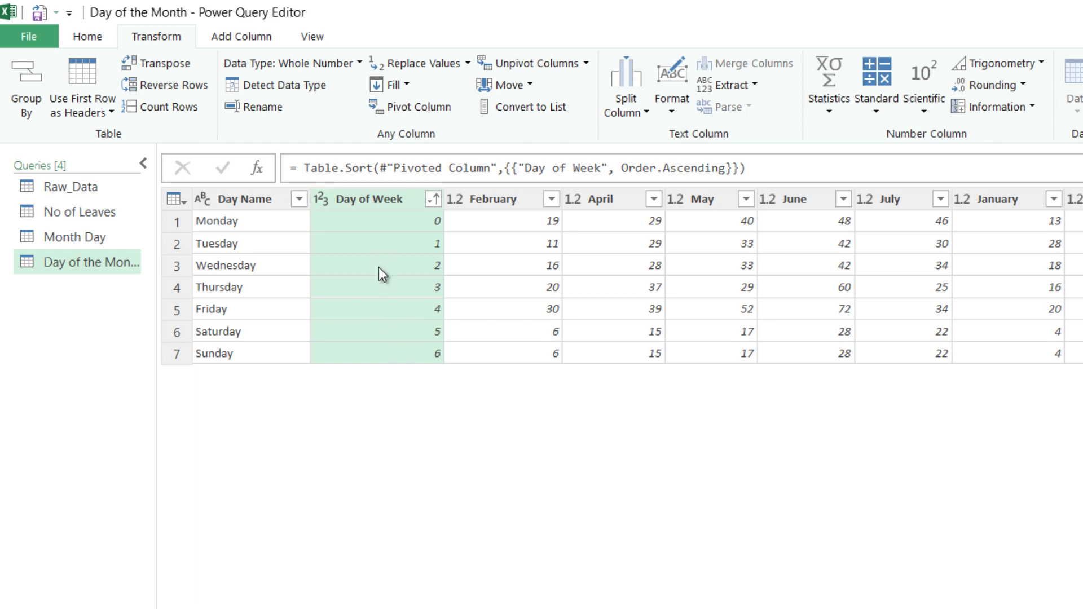
pyautogui.click(377, 200)
pyautogui.press('Delete')
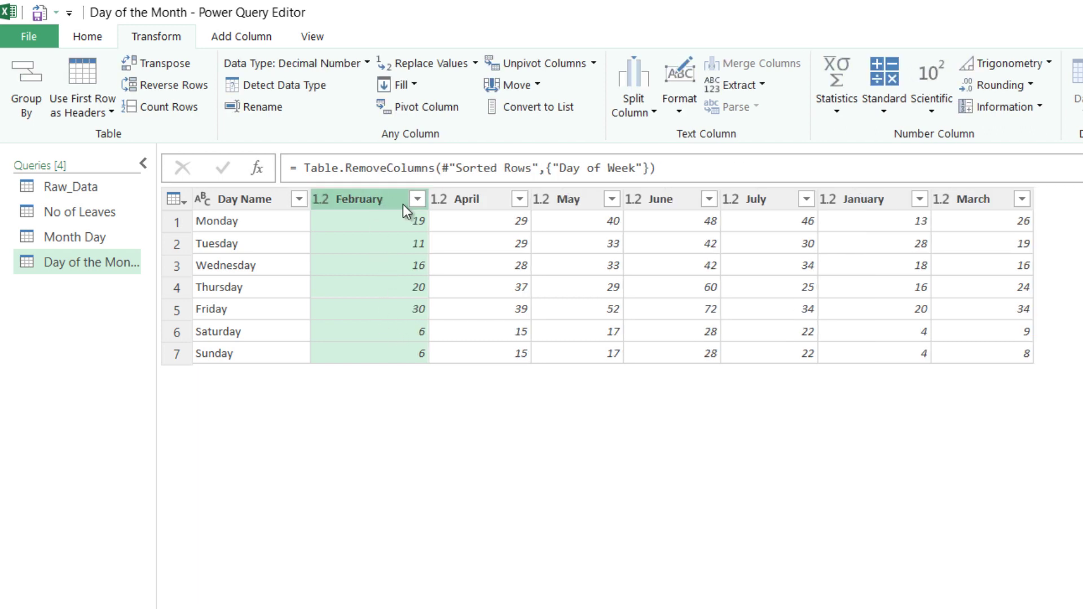
# Move January and March into calendar order and close and load the table to Excel.
pyautogui.moveTo(881, 202); pyautogui.dragTo(338, 201)
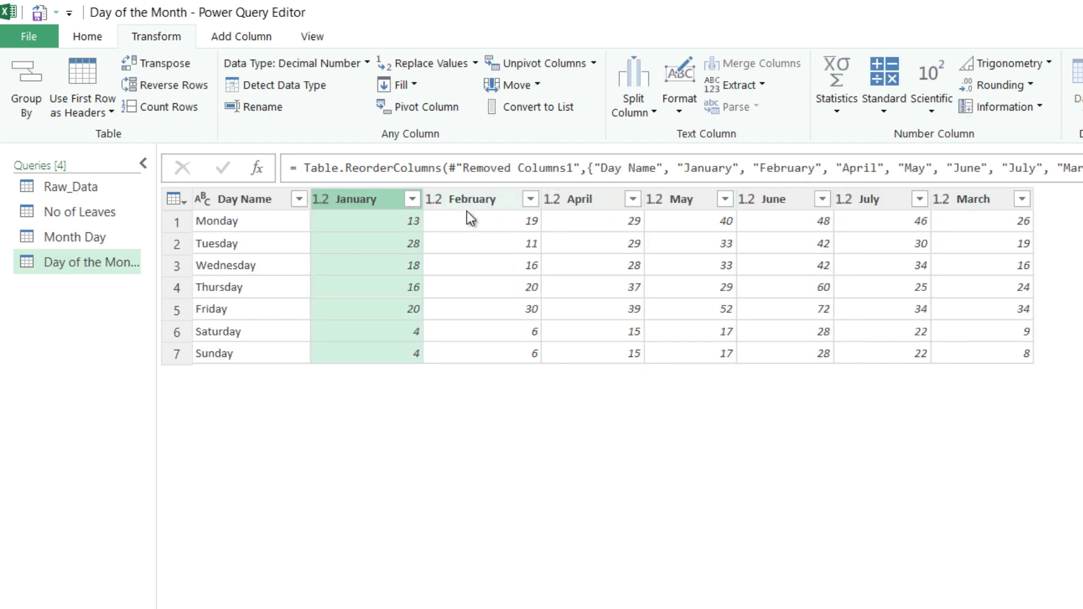
pyautogui.moveTo(991, 206); pyautogui.dragTo(593, 177)
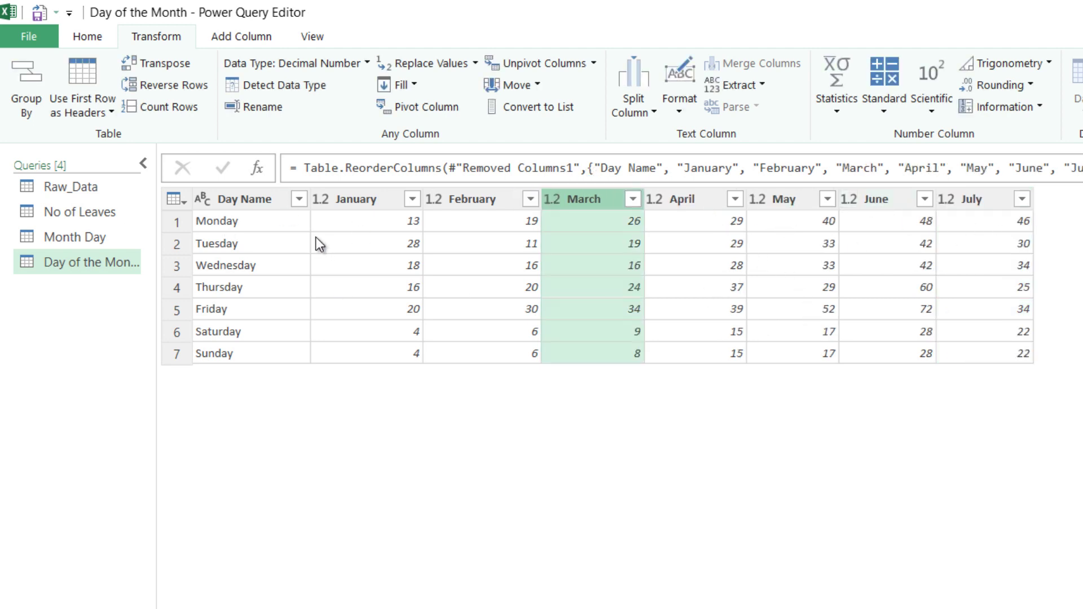
pyautogui.click(102, 38)
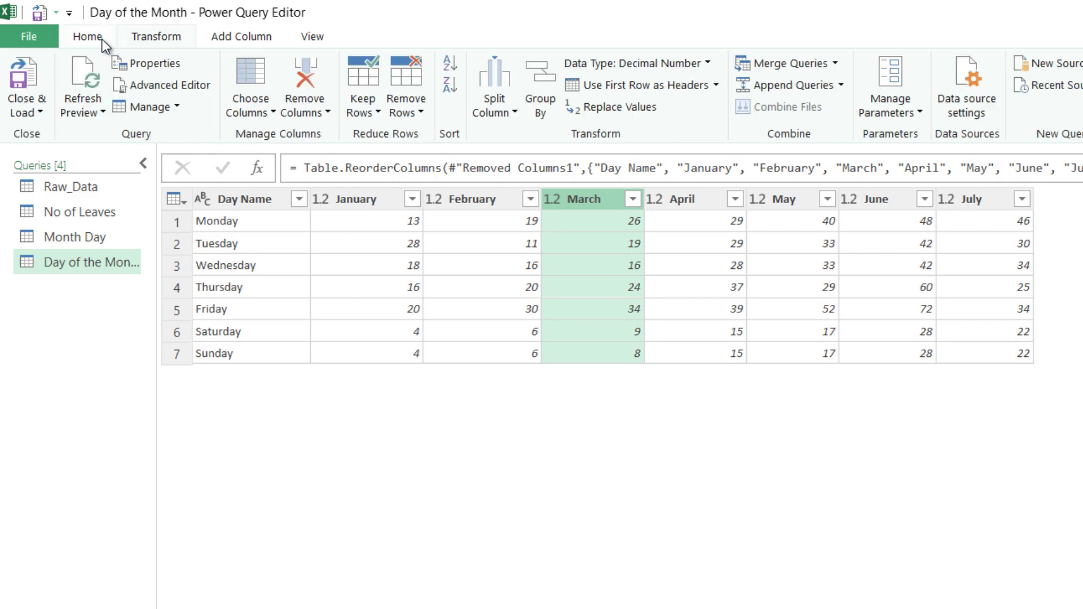
pyautogui.click(23, 77)
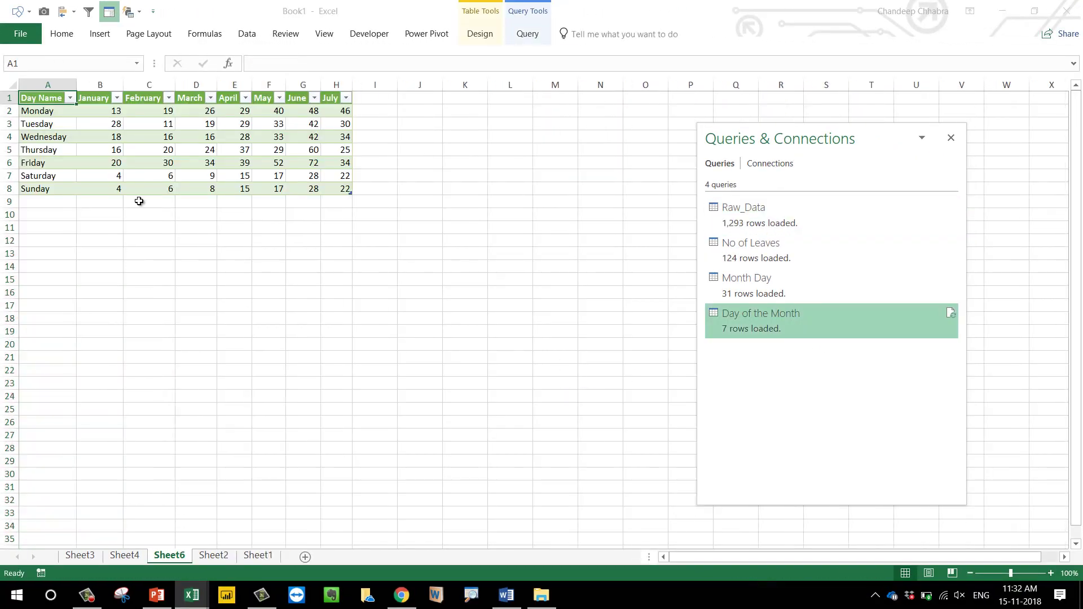
# Apply the Red-White-Blue colour scale to the weekday counts in B2:H8.
pyautogui.click(394, 99)
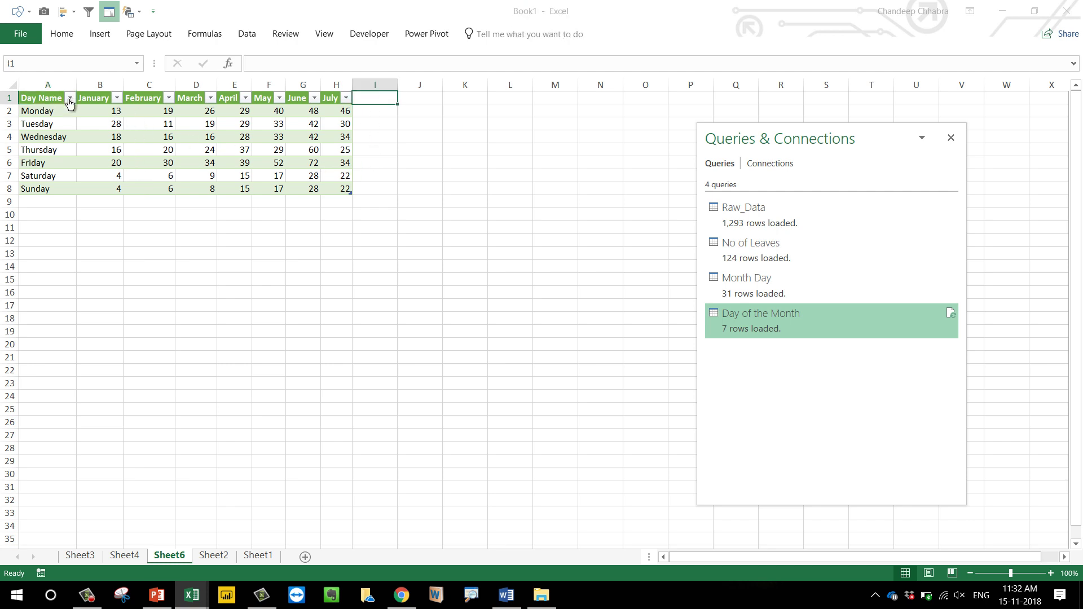
pyautogui.moveTo(105, 112); pyautogui.dragTo(344, 187)
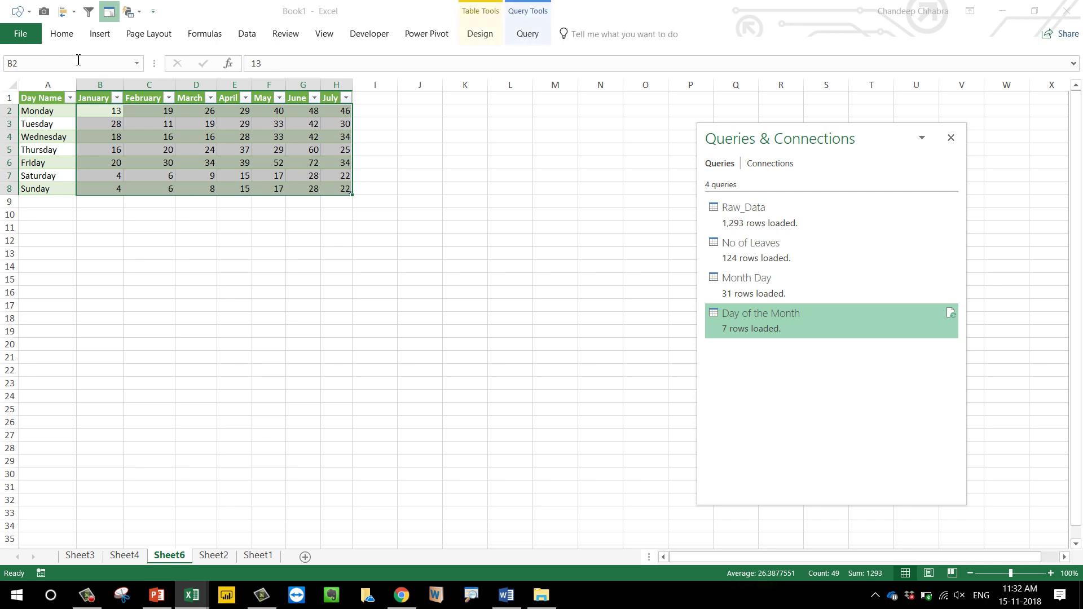
pyautogui.click(62, 39)
pyautogui.click(542, 82)
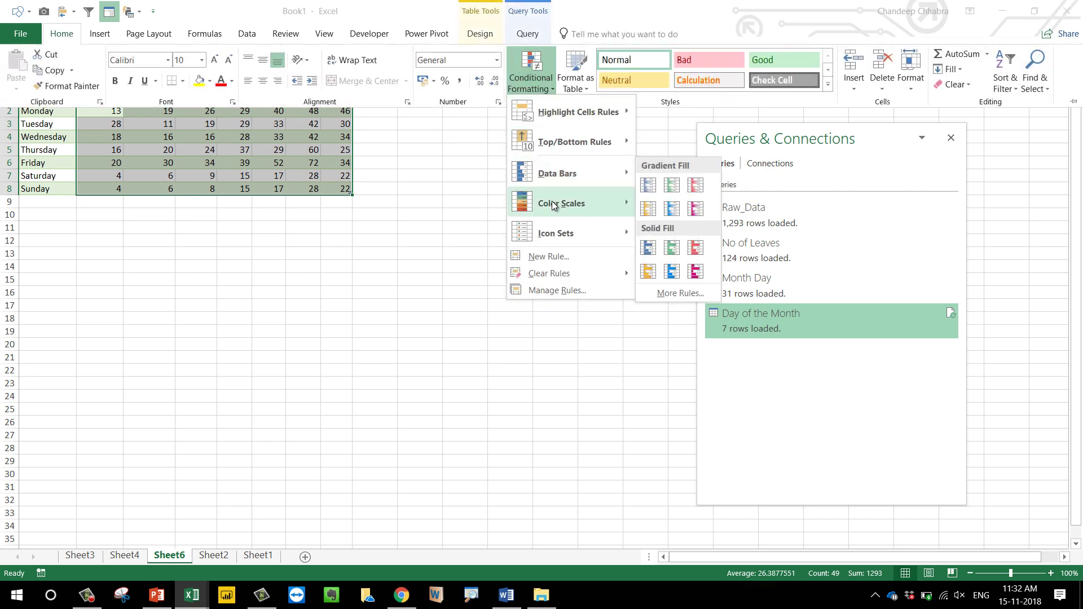
pyautogui.moveTo(553, 205)
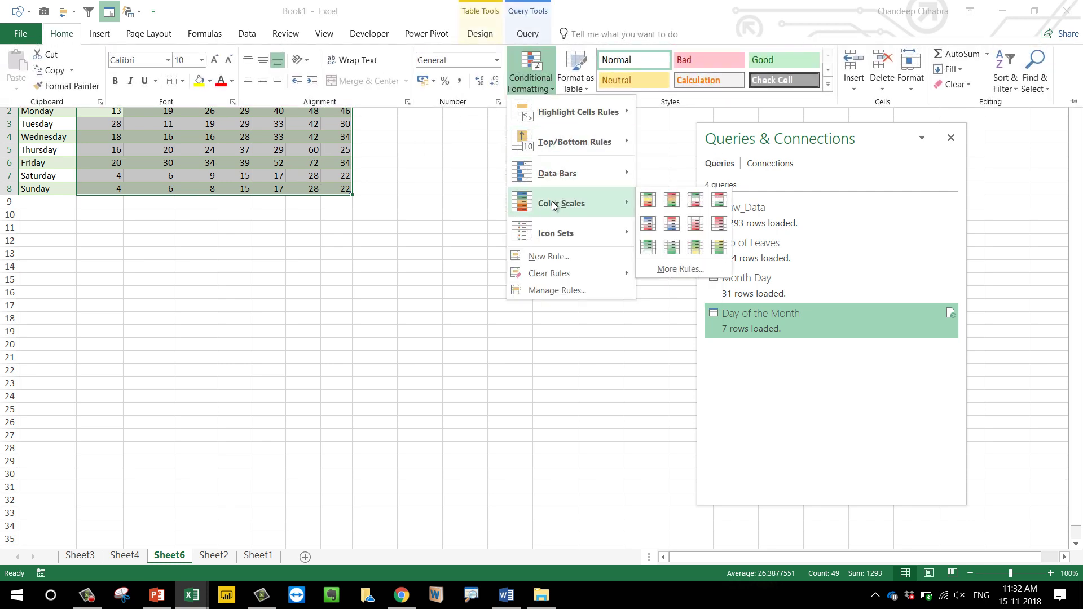
pyautogui.click(664, 228)
pyautogui.click(508, 305)
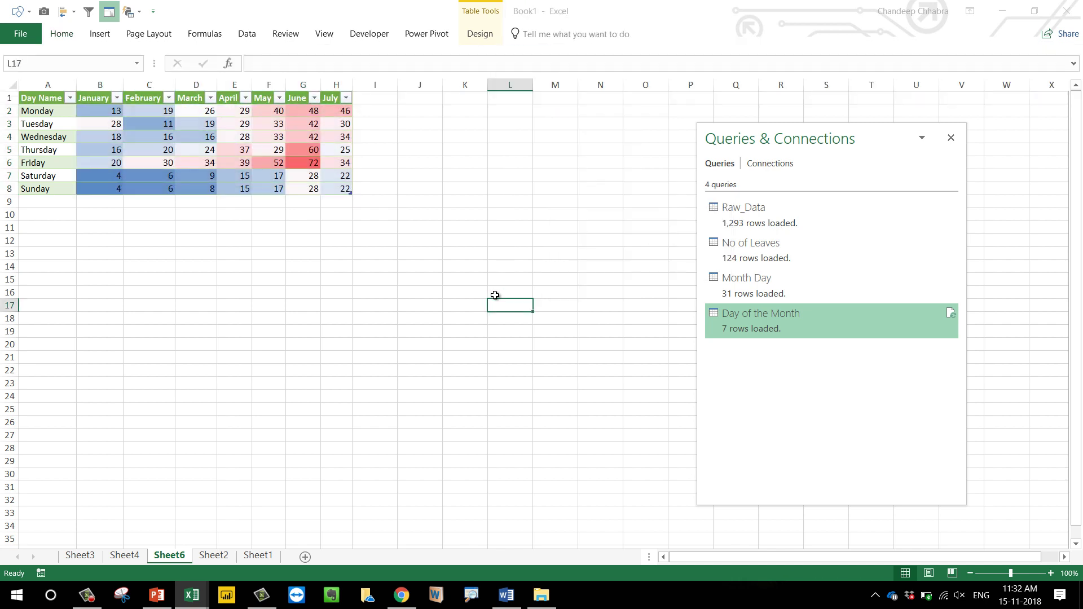
# Inspect the heatmap, checking the June counts and the Friday peak of 72.
pyautogui.click(312, 114)
pyautogui.moveTo(312, 129); pyautogui.dragTo(312, 188)
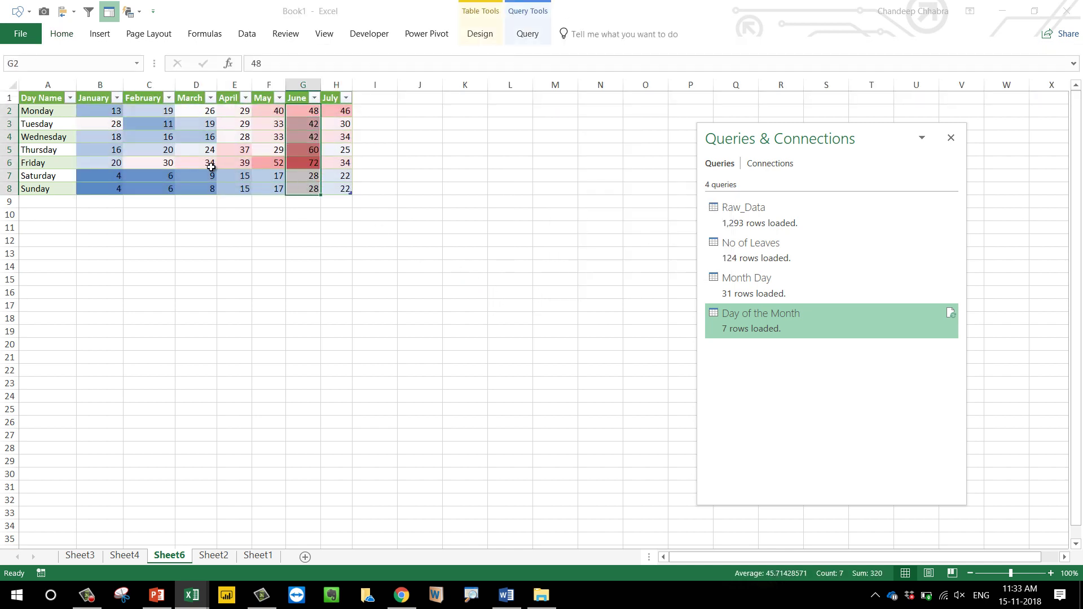
pyautogui.click(41, 165)
pyautogui.click(314, 165)
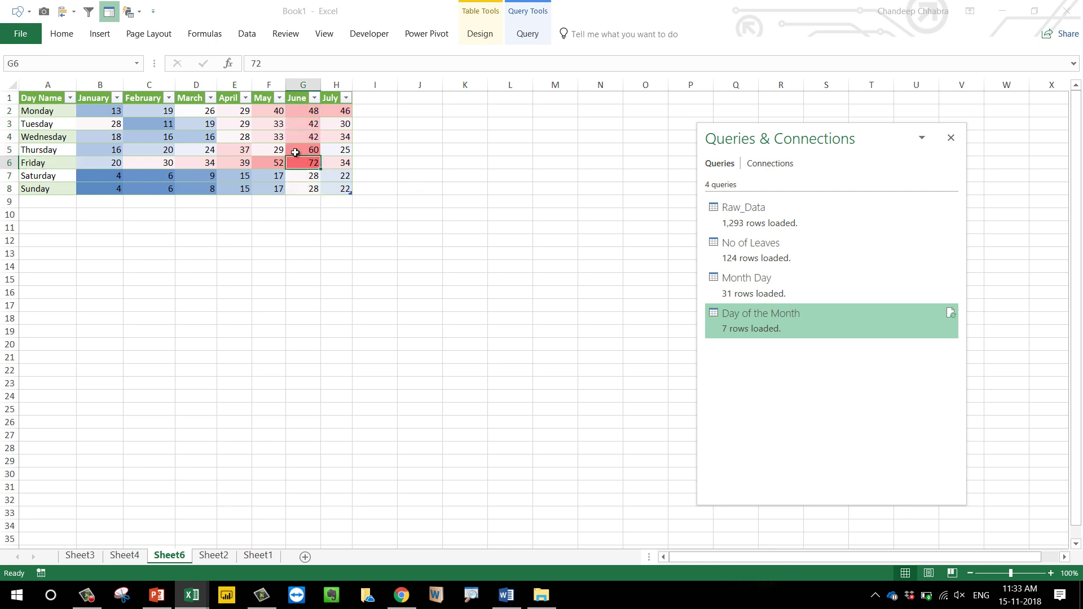